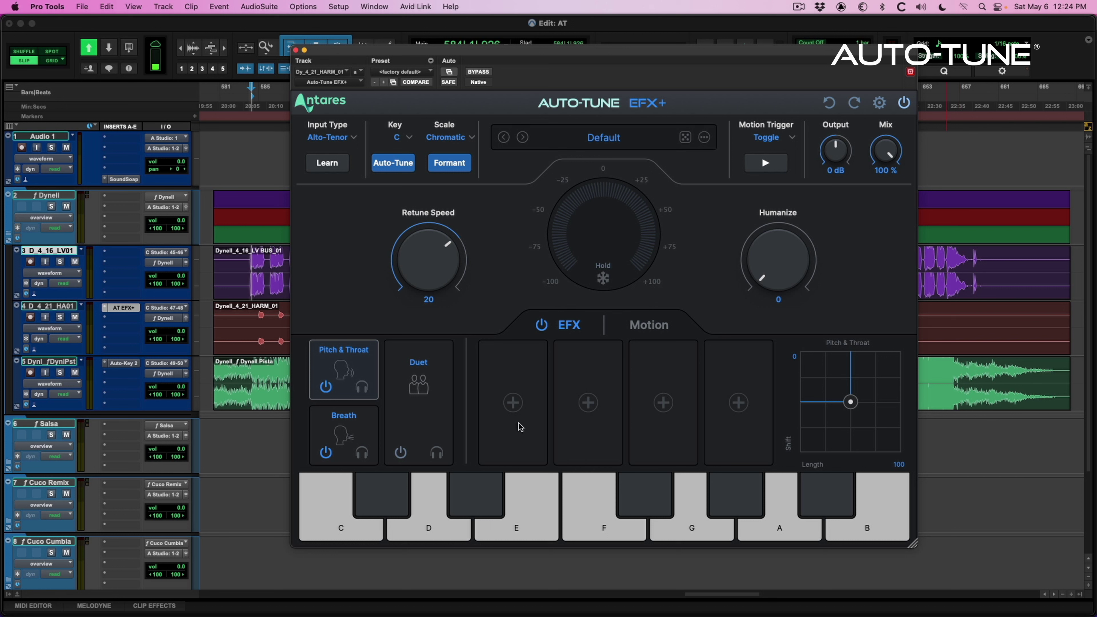
Look through the effects available for the first empty slot and the list of presets.
left_click(513, 404)
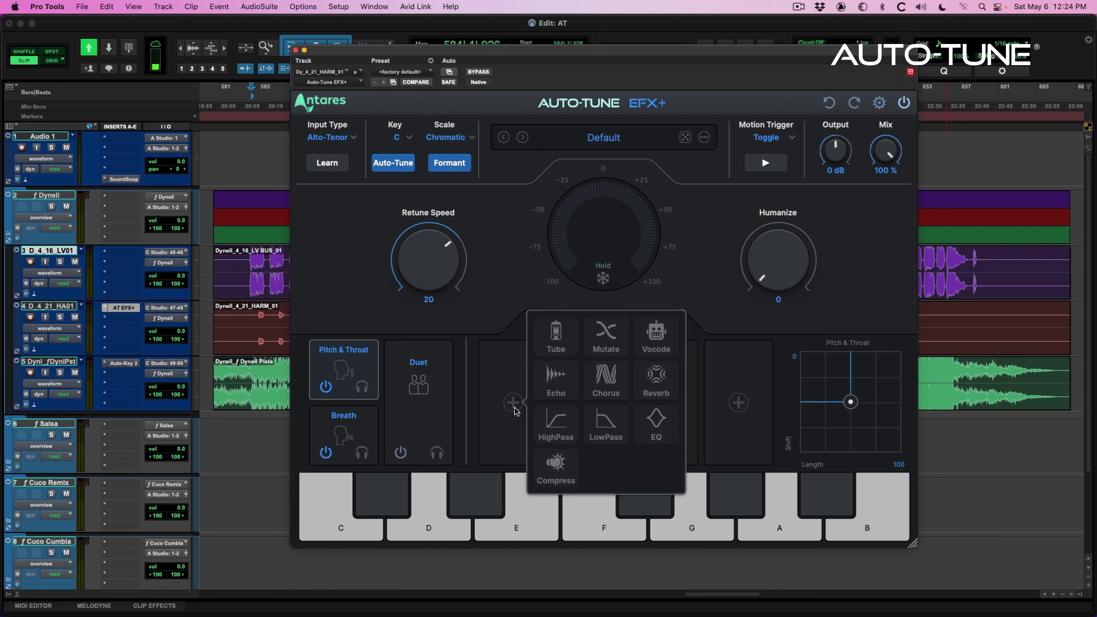
left_click(516, 411)
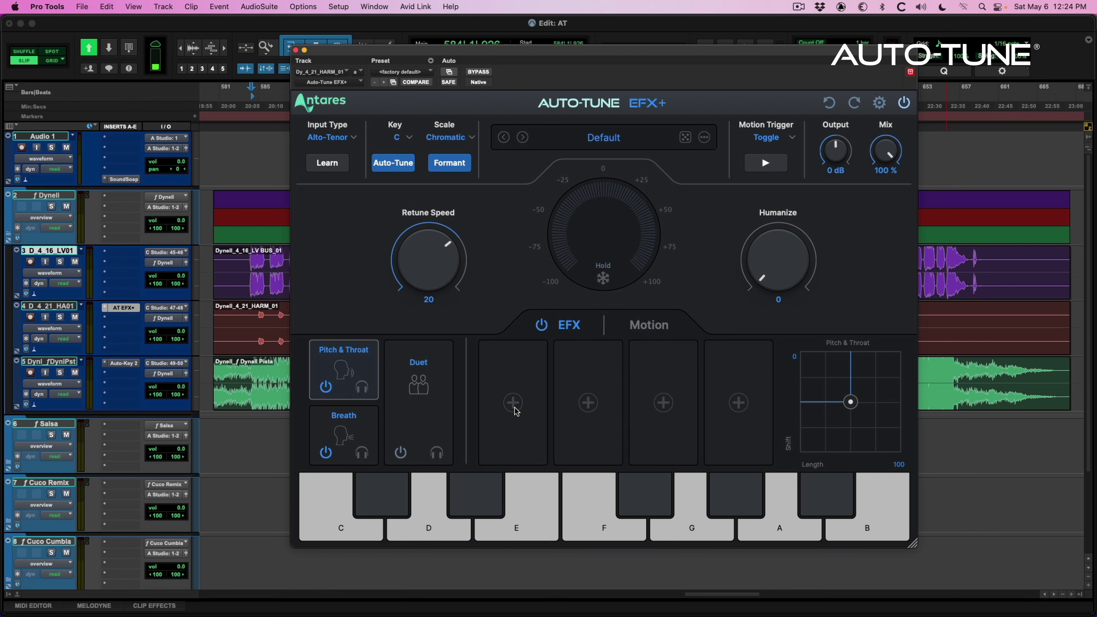
left_click(603, 137)
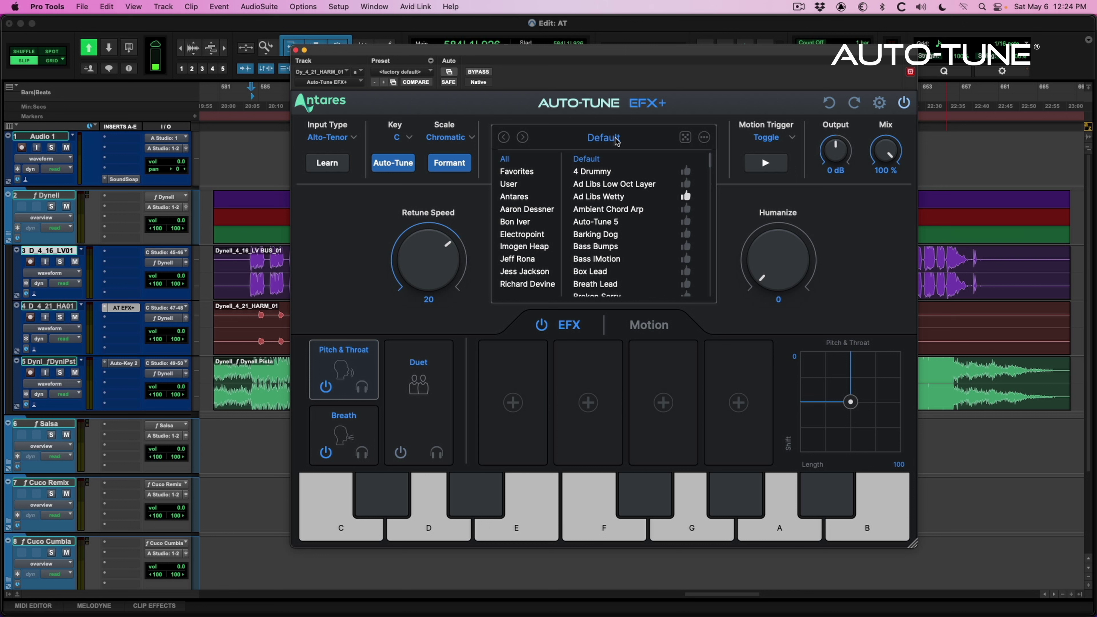
left_click(616, 138)
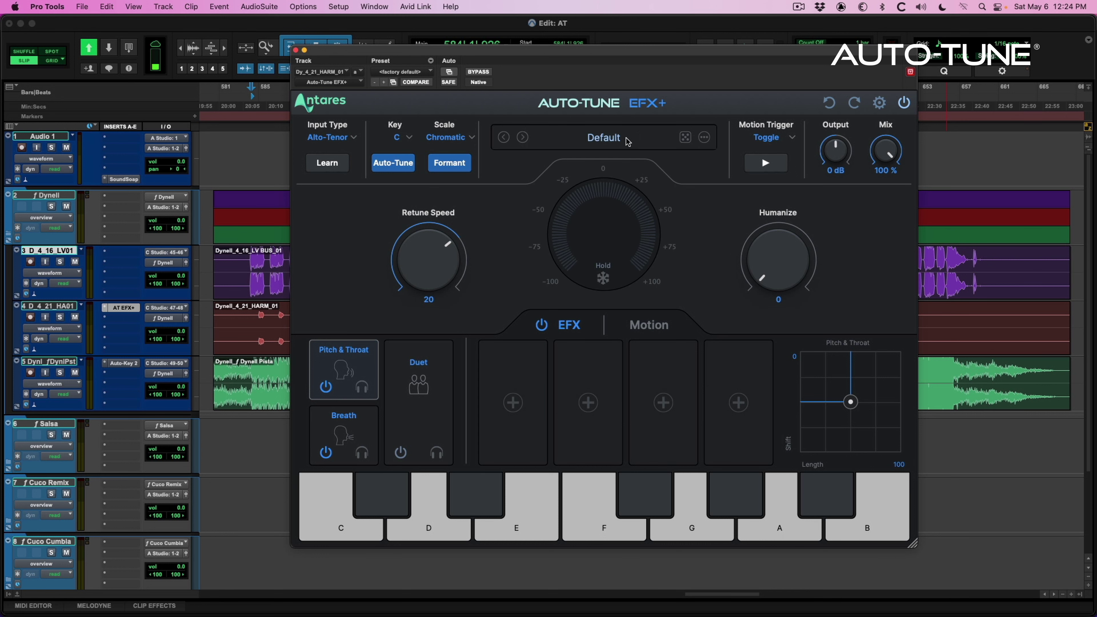
Load random presets until Vocoder BGV is chosen, and check it in the preset list.
left_click(686, 138)
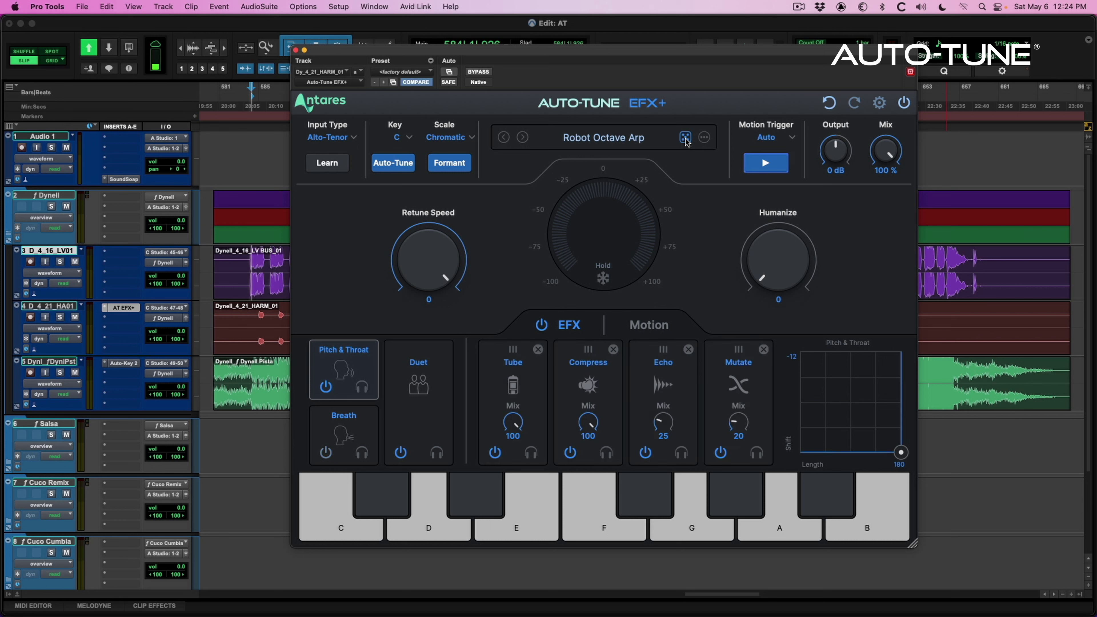
left_click(686, 139)
left_click(686, 138)
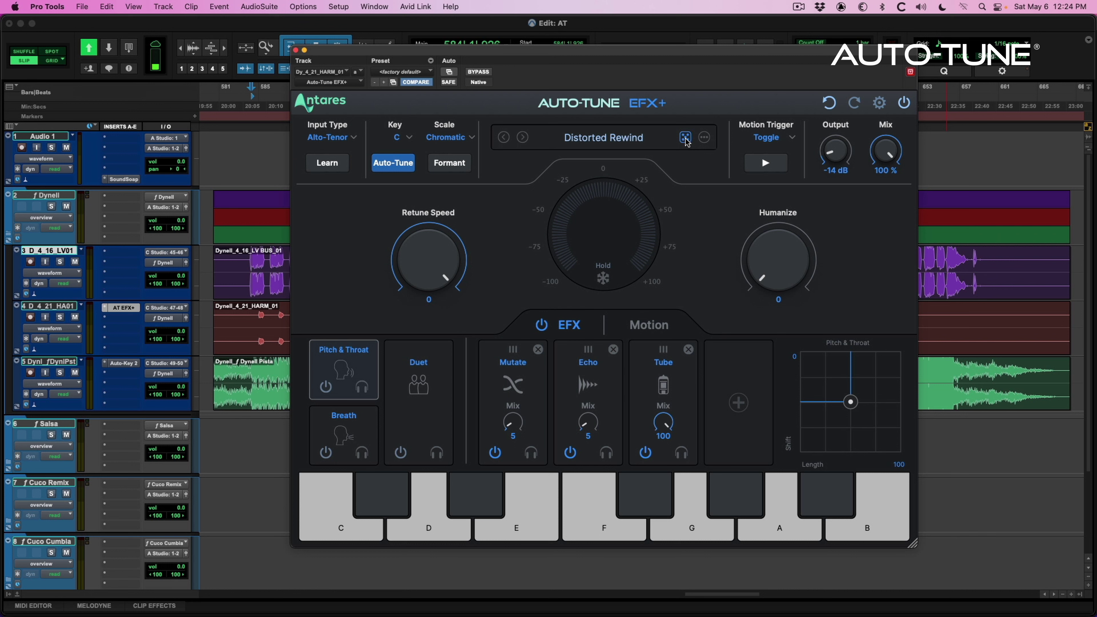
left_click(685, 139)
left_click(619, 139)
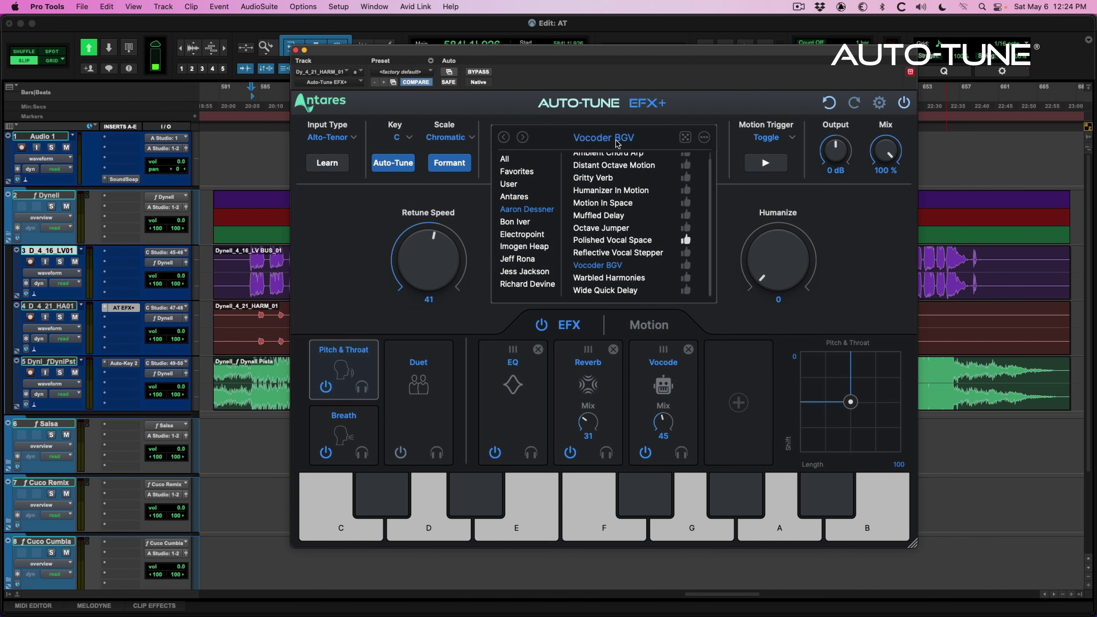
left_click(617, 143)
Set the EQ effect to gain 2.9 and frequency 1211, and the Reverb effect to damping 52 and size 48.
left_click(512, 385)
mouse_move(850, 402)
left_mouse_down()
mouse_move(859, 391)
mouse_move(851, 396)
left_mouse_up()
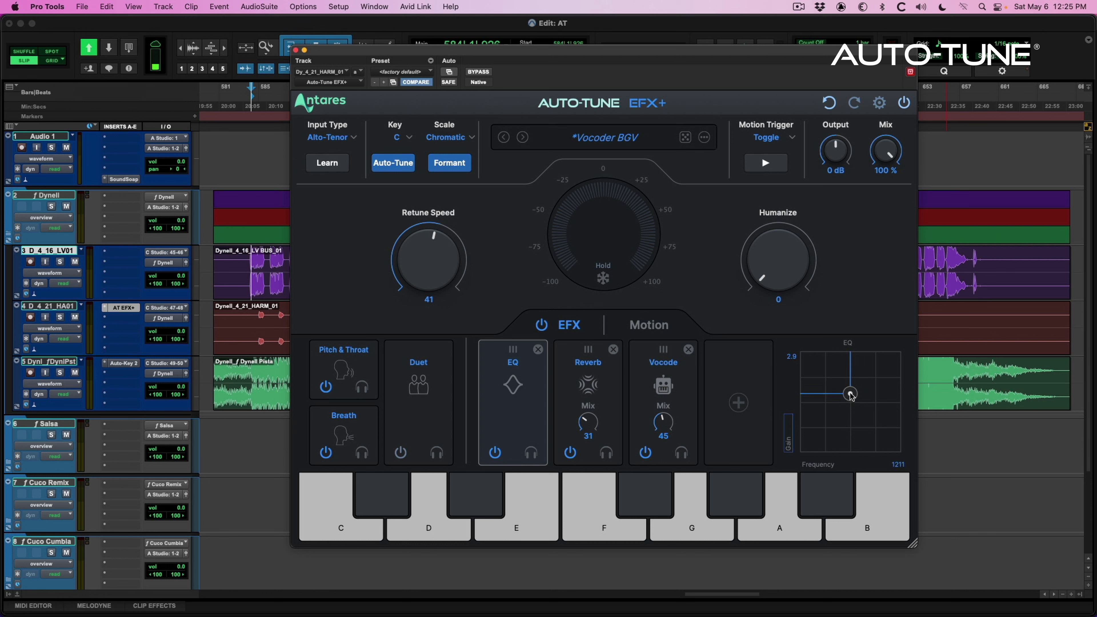
left_click(600, 391)
mouse_move(860, 407)
left_mouse_down()
mouse_move(881, 403)
mouse_move(848, 402)
left_mouse_up()
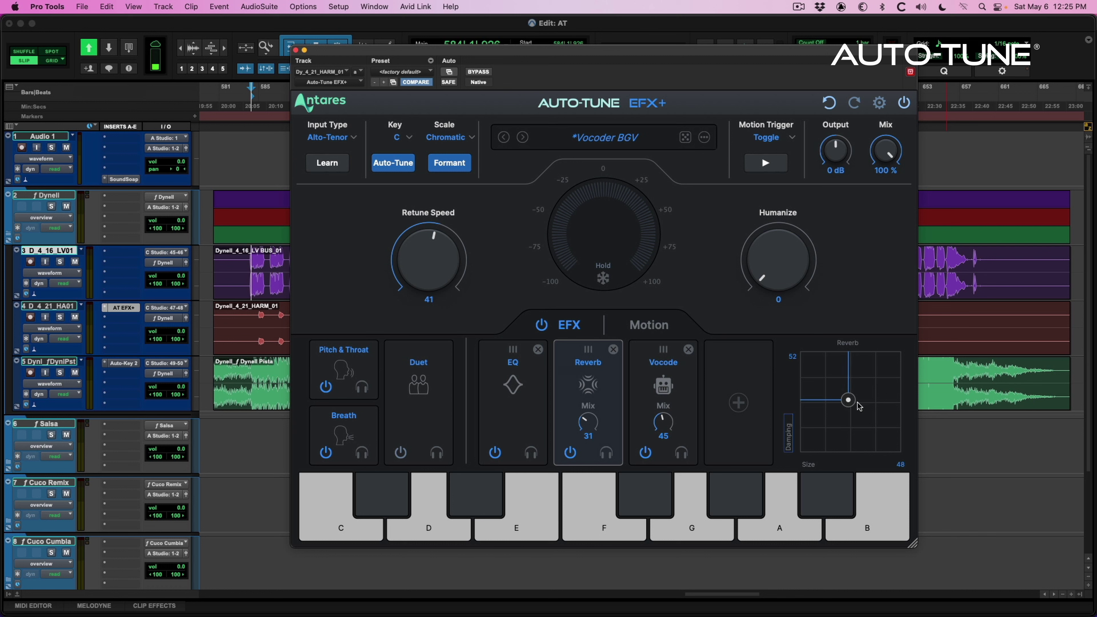
Choose the Ostinato motion pattern and then try several random motion patterns.
left_click(658, 327)
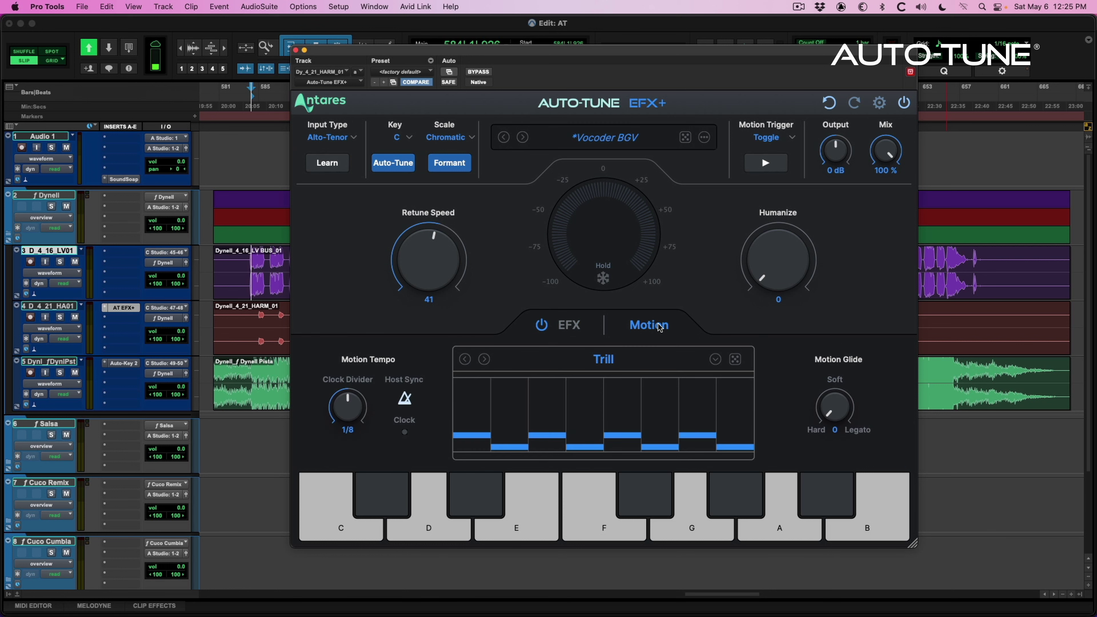
left_click(644, 359)
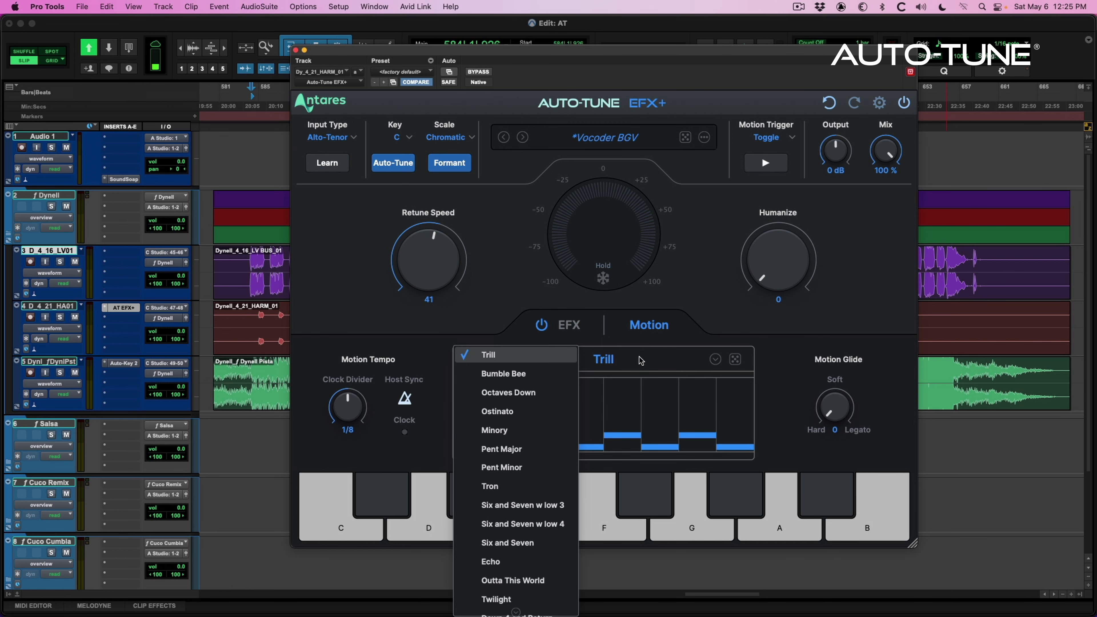
left_click(538, 413)
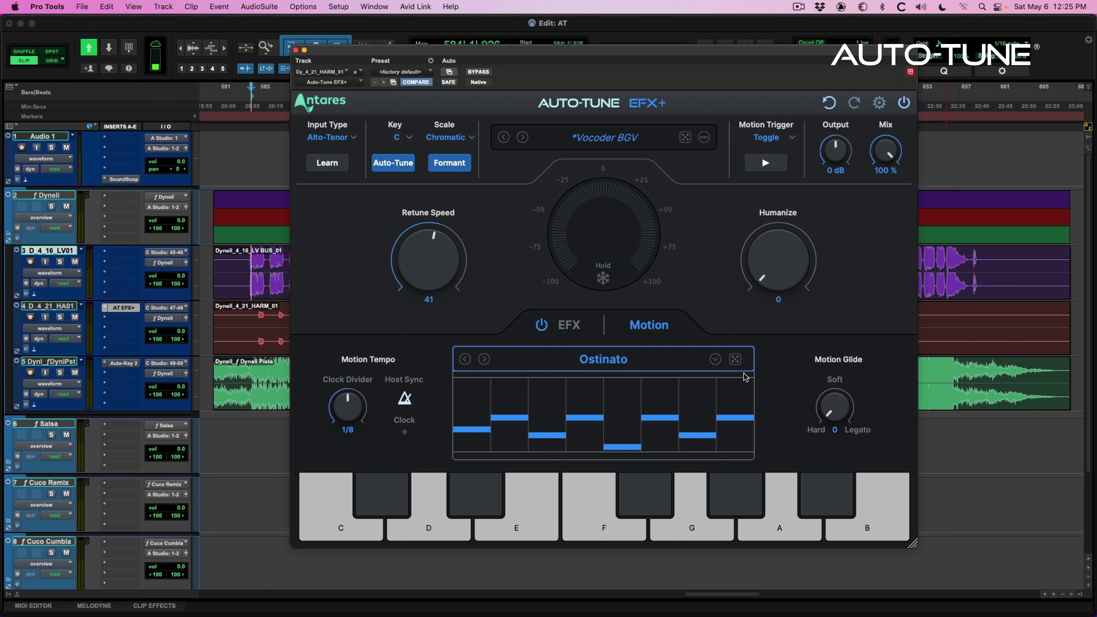
left_click(737, 363)
left_click(739, 364)
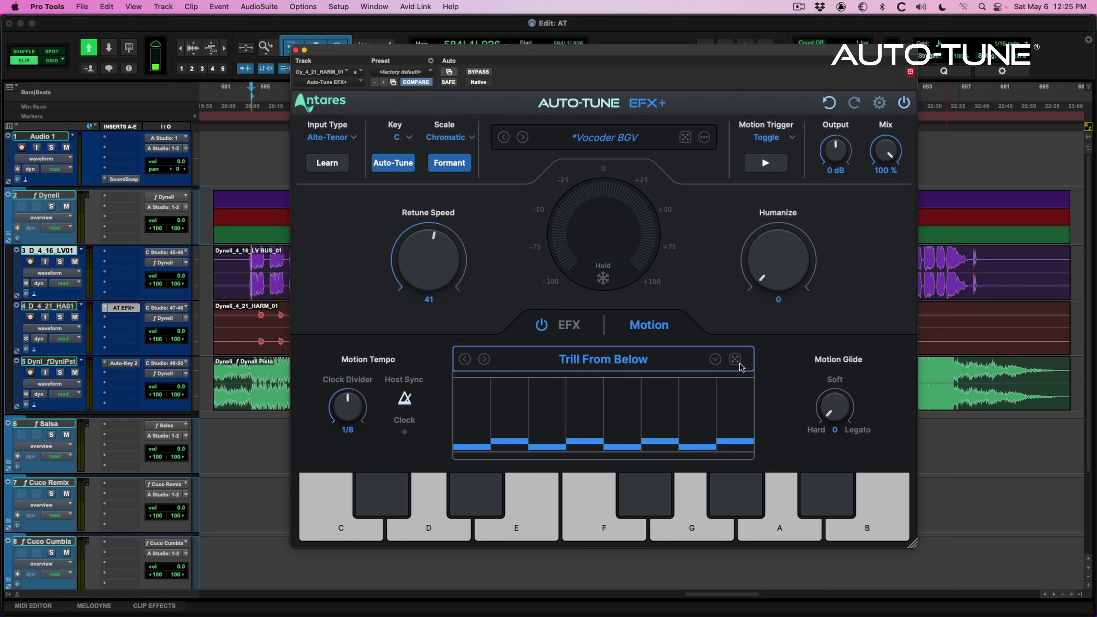
left_click(739, 364)
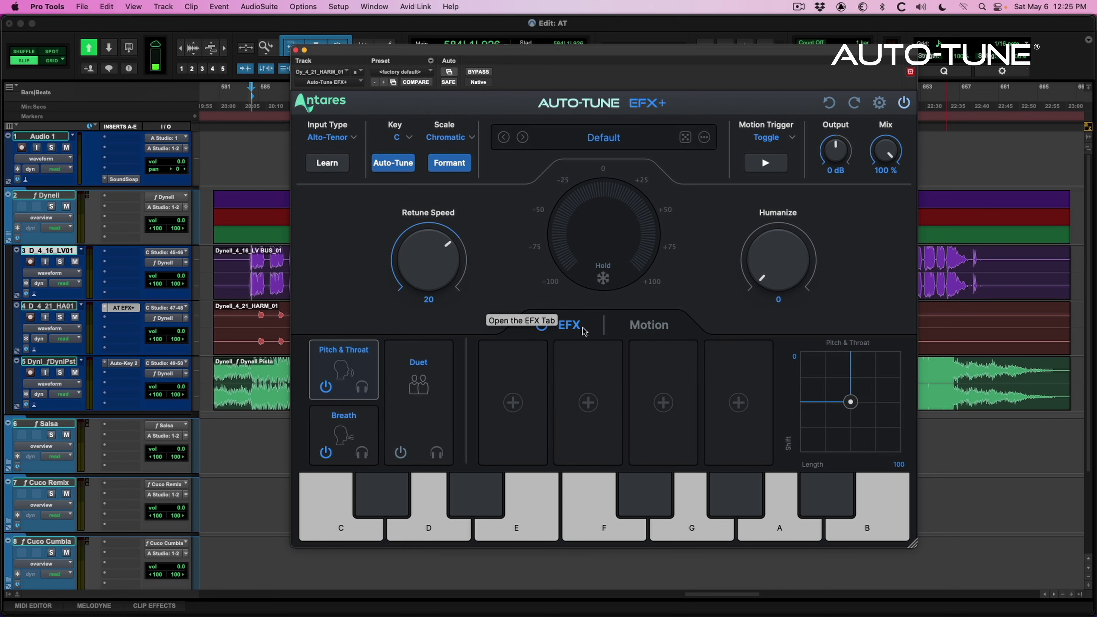
Look at the choices offered for the key and the scale.
left_click(406, 138)
left_click(406, 137)
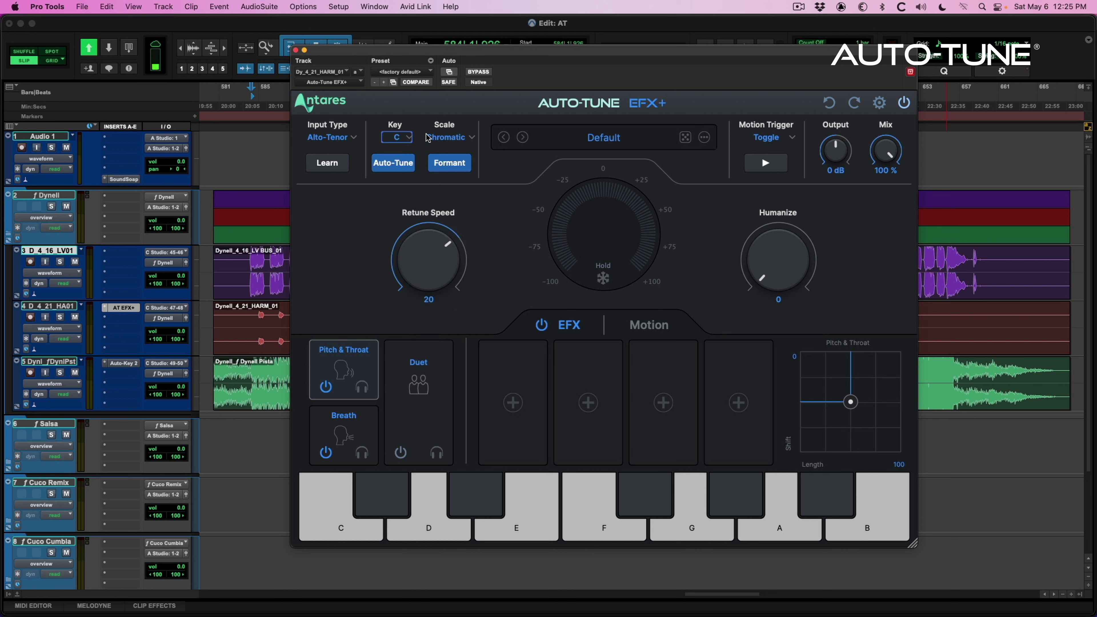
left_click(456, 138)
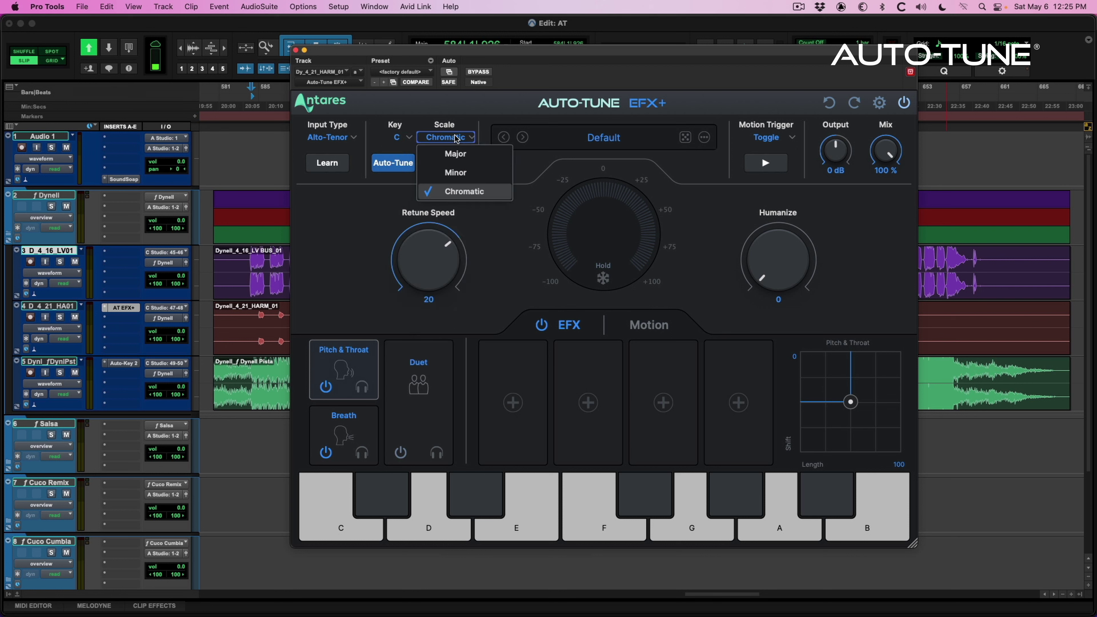
left_click(456, 137)
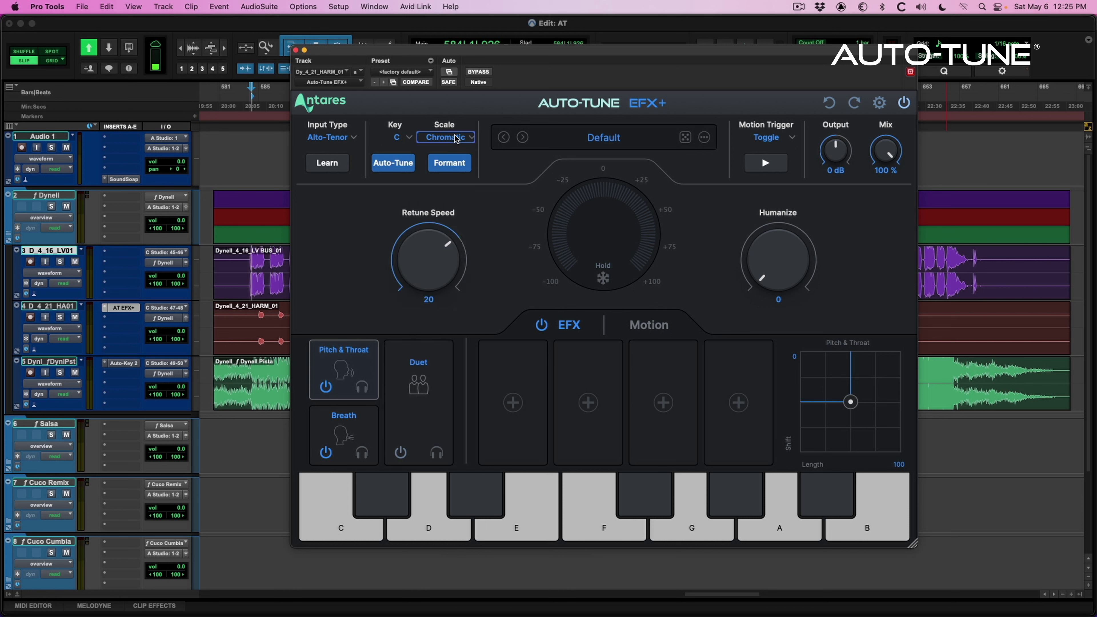
Set Retune Speed to 4 and Humanize to 4.
left_click_drag(452, 279, 450, 298)
left_click_drag(790, 251, 788, 287)
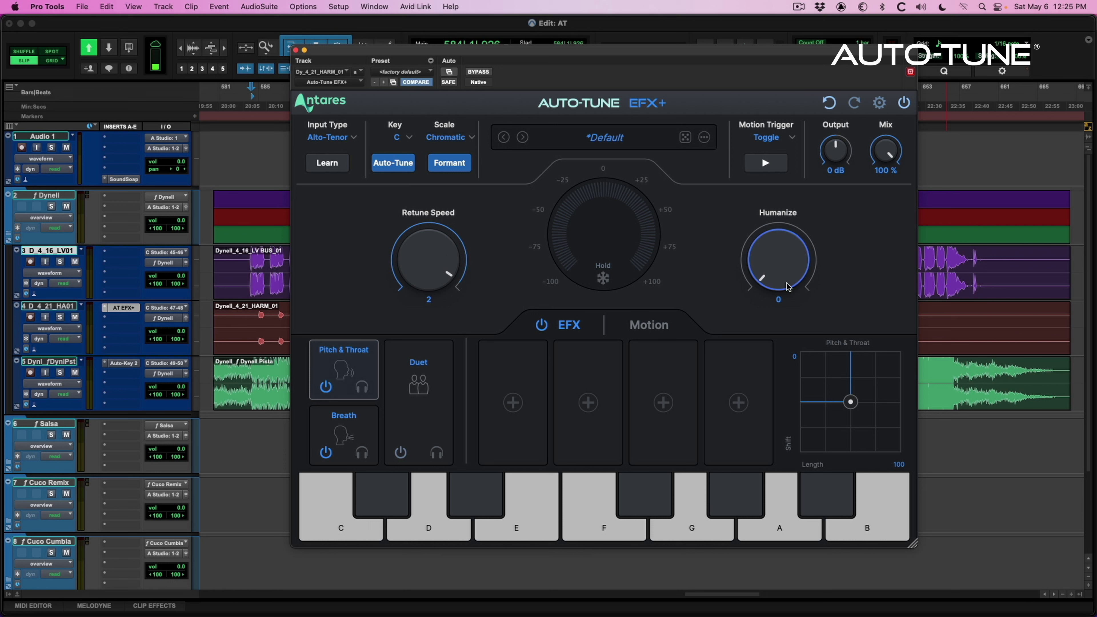
scroll(438, 282, "up", 2)
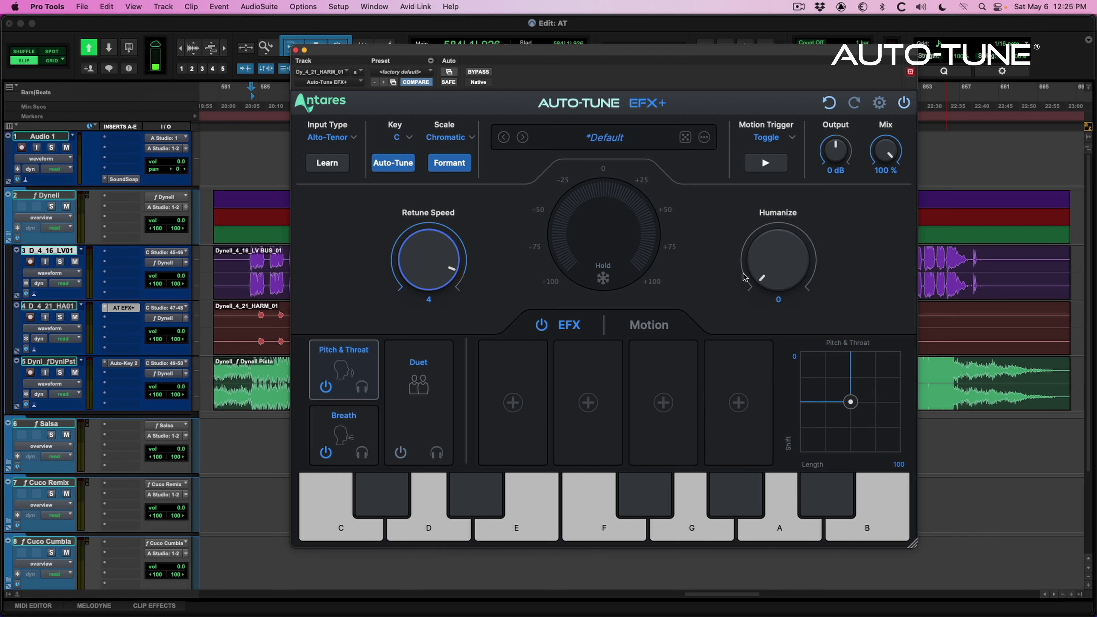
scroll(766, 272, "up", 3)
scroll(769, 269, "up", 1)
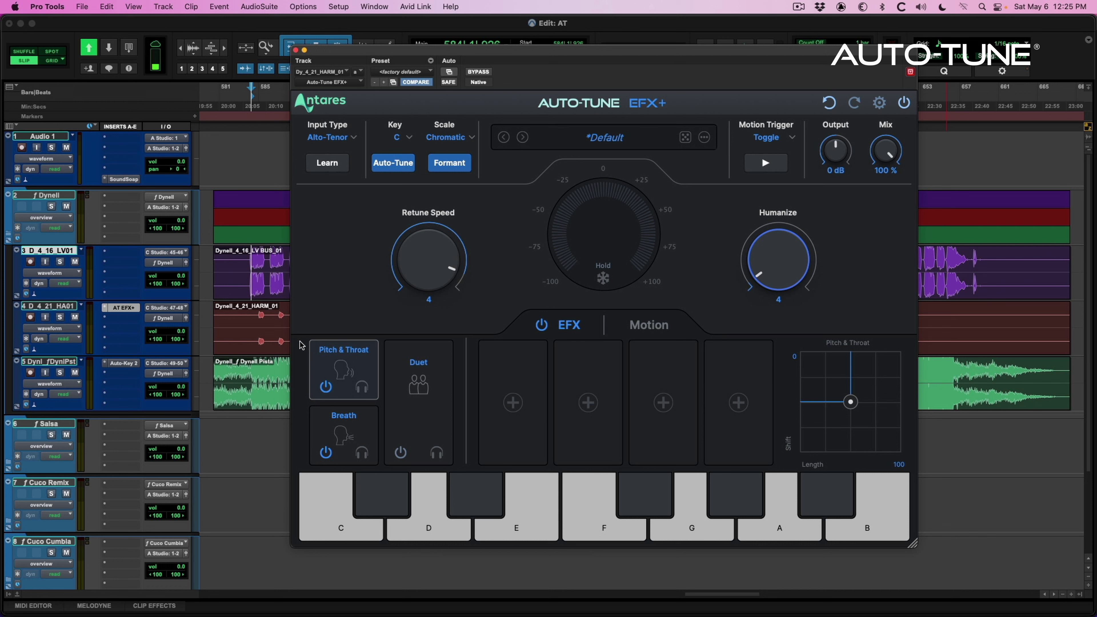
Play the session from just before the lead vocal begins, listen to the verse and stop playback.
left_click(244, 267)
key("space")
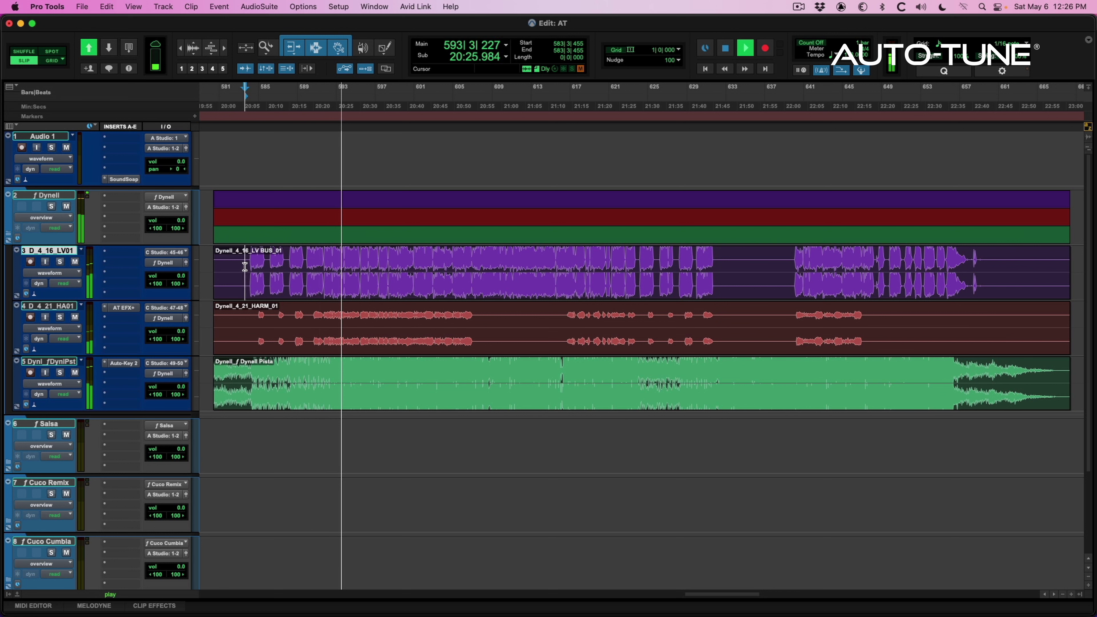
key("space")
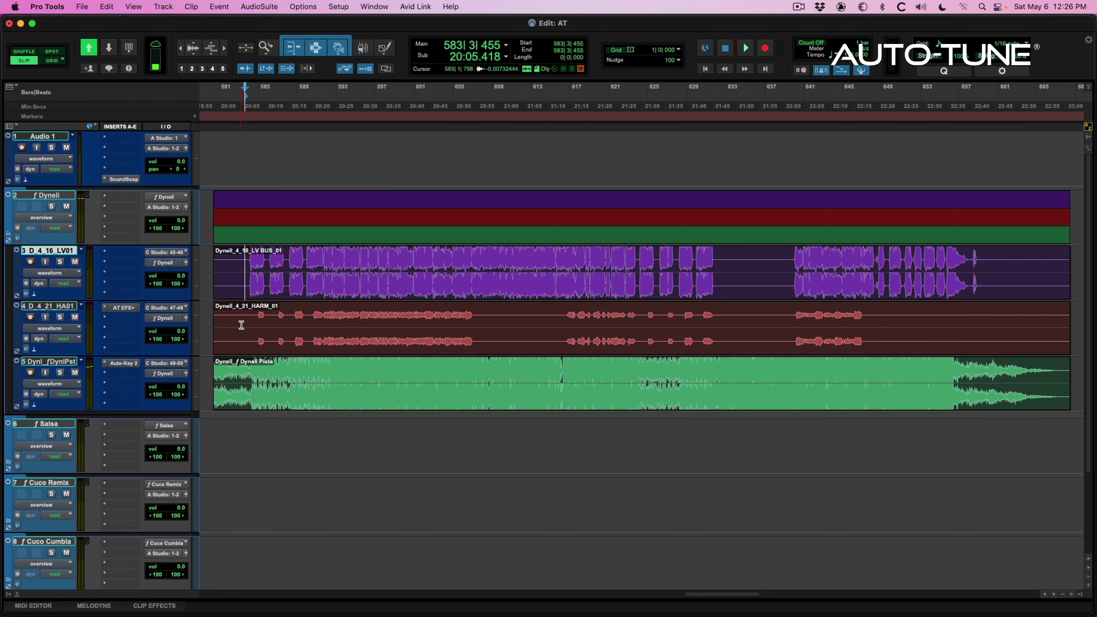
Solo the harmony vocal track with the playback position at its first phrase, and open its Auto-Tune EFX+ insert.
left_click(240, 327)
left_click(60, 317)
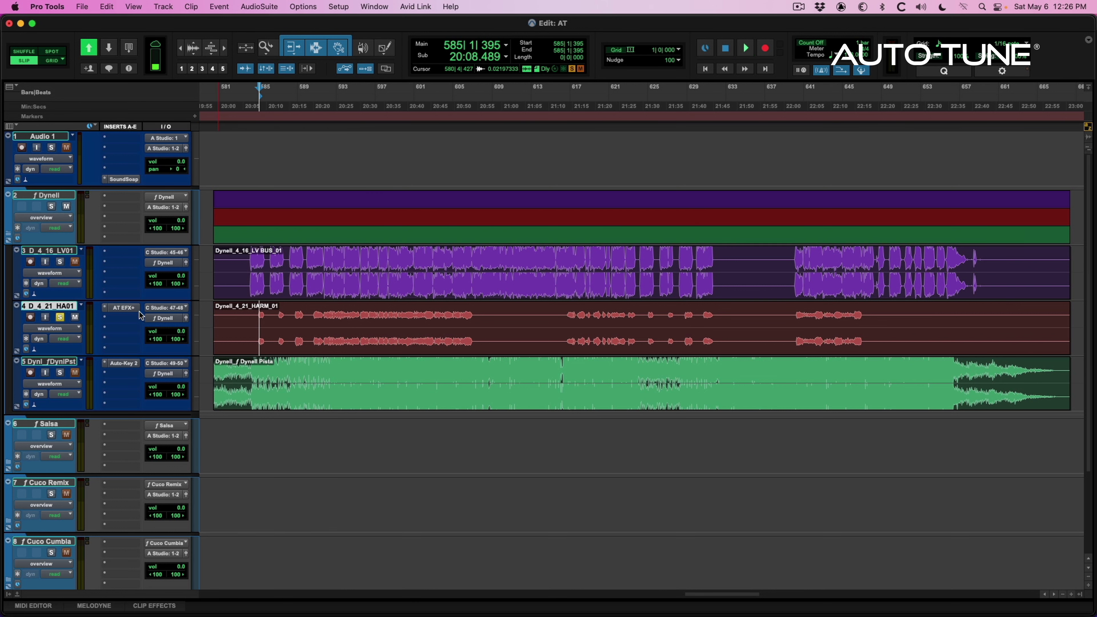
left_click(123, 307)
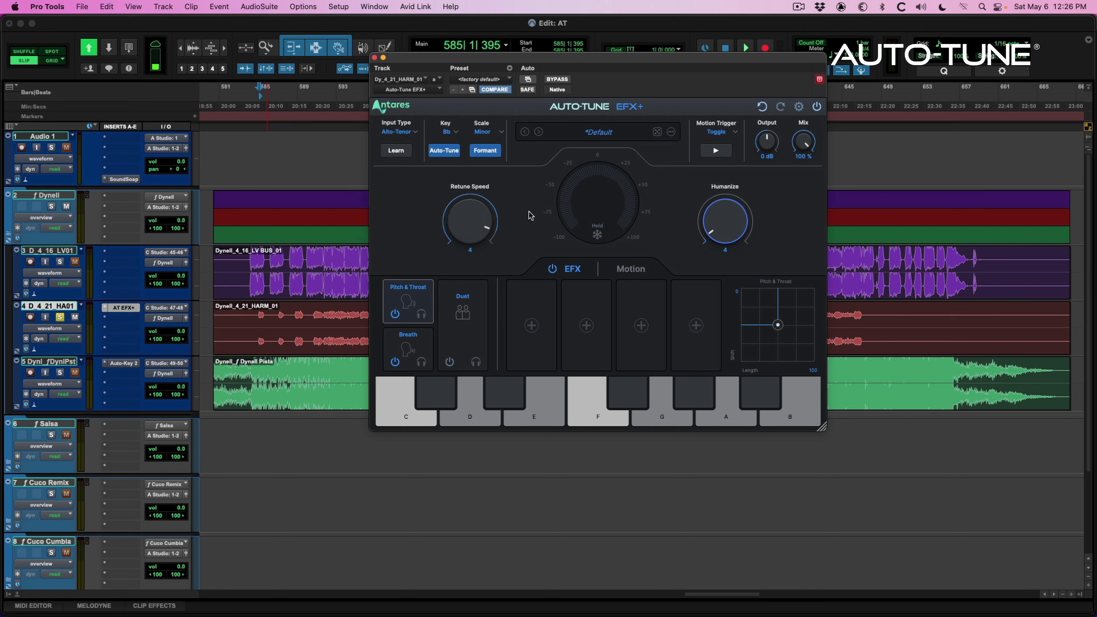
Set the Breath effect to mix 14 and frequency 3032 while playing the soloed harmony.
left_click(422, 347)
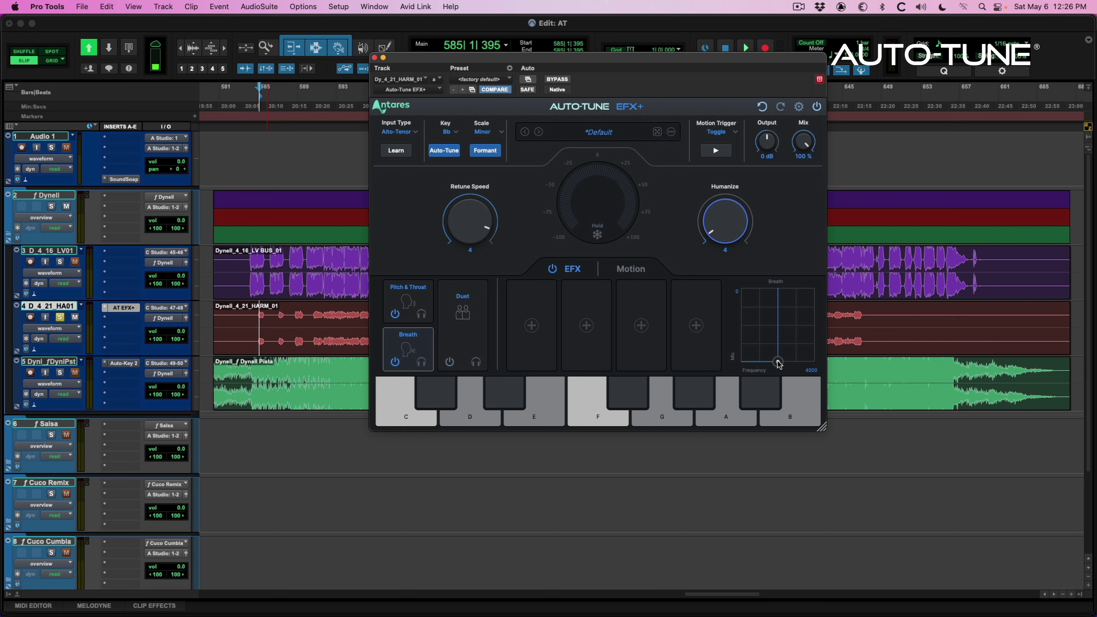
key("space")
mouse_move(779, 364)
left_mouse_down()
mouse_move(776, 331)
mouse_move(790, 324)
mouse_move(770, 331)
mouse_move(769, 355)
left_mouse_up()
key("space")
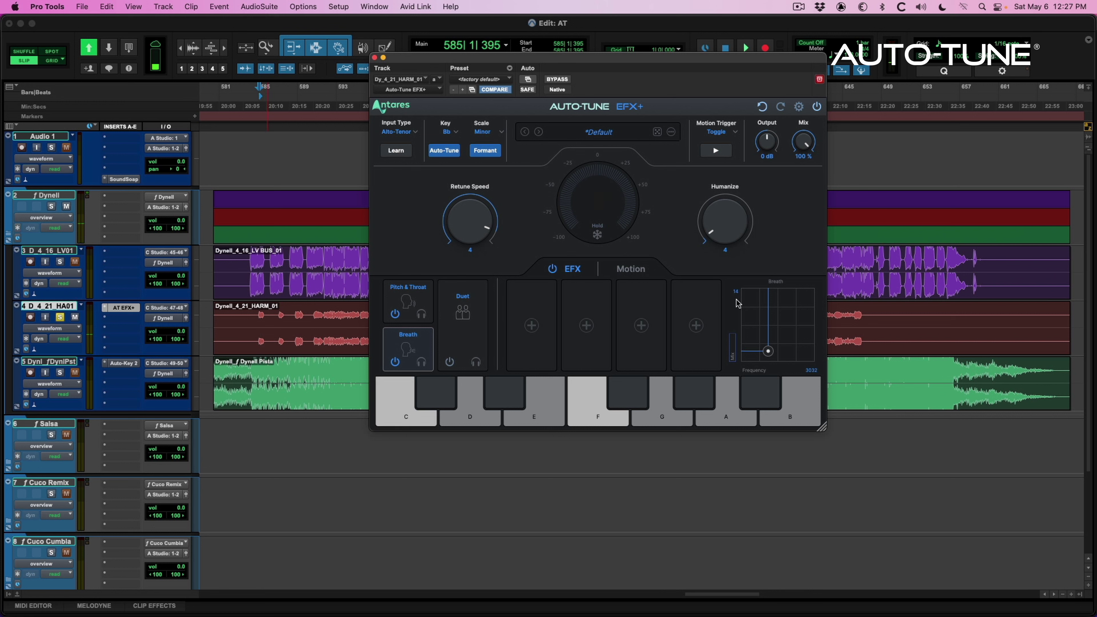
Browse the preset categories Jeff Rona, Imogen Heap, Aaron Dessner and Antares.
left_click(530, 328)
left_click(596, 135)
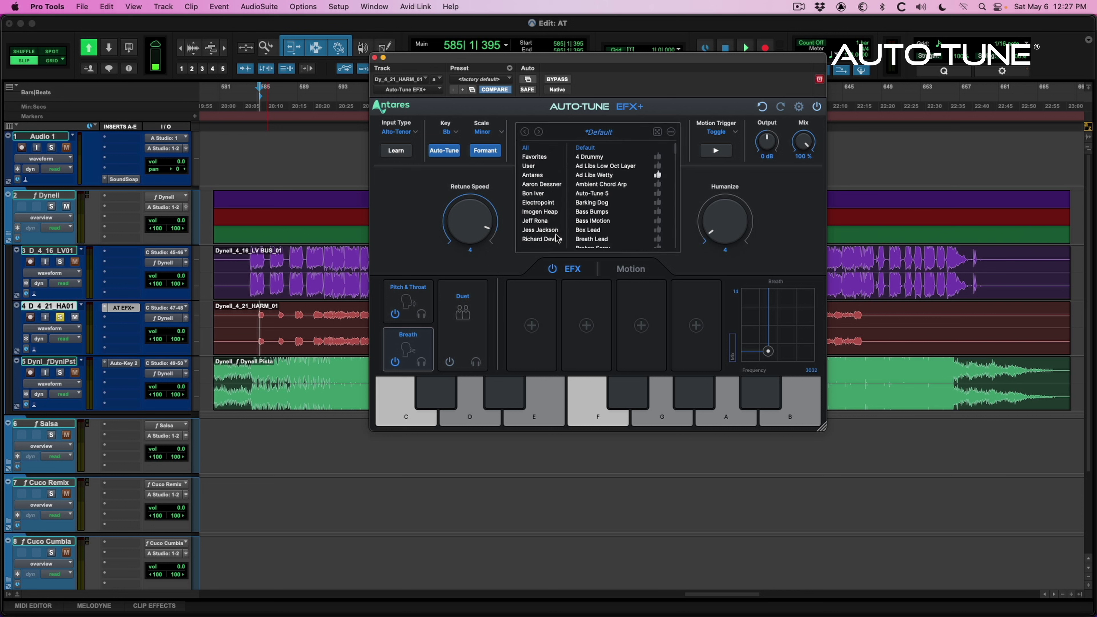
left_click(547, 222)
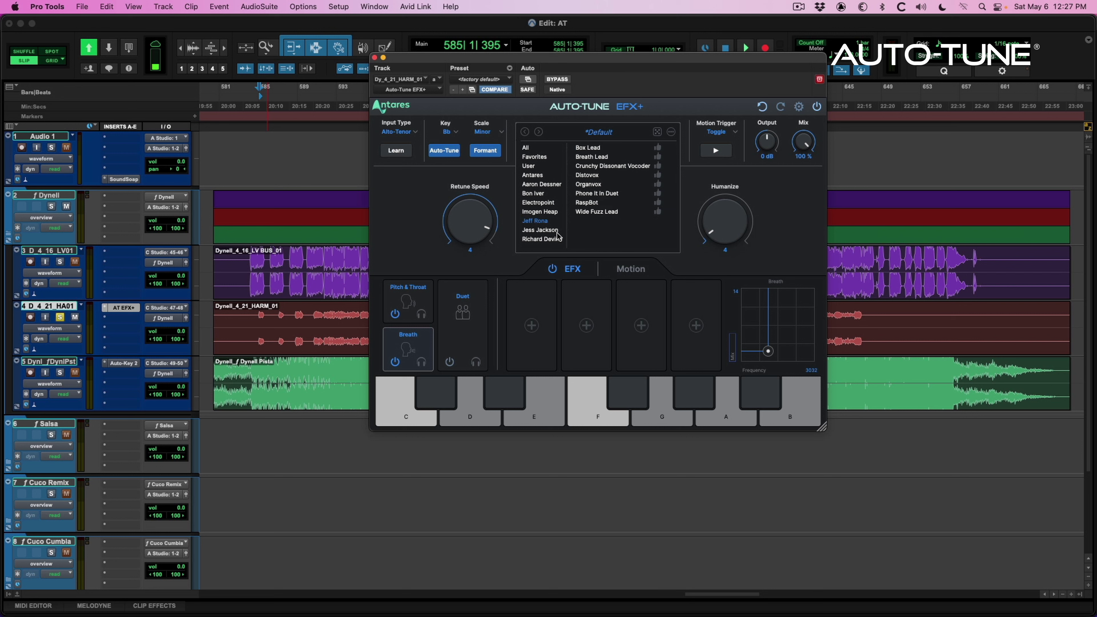
left_click(556, 211)
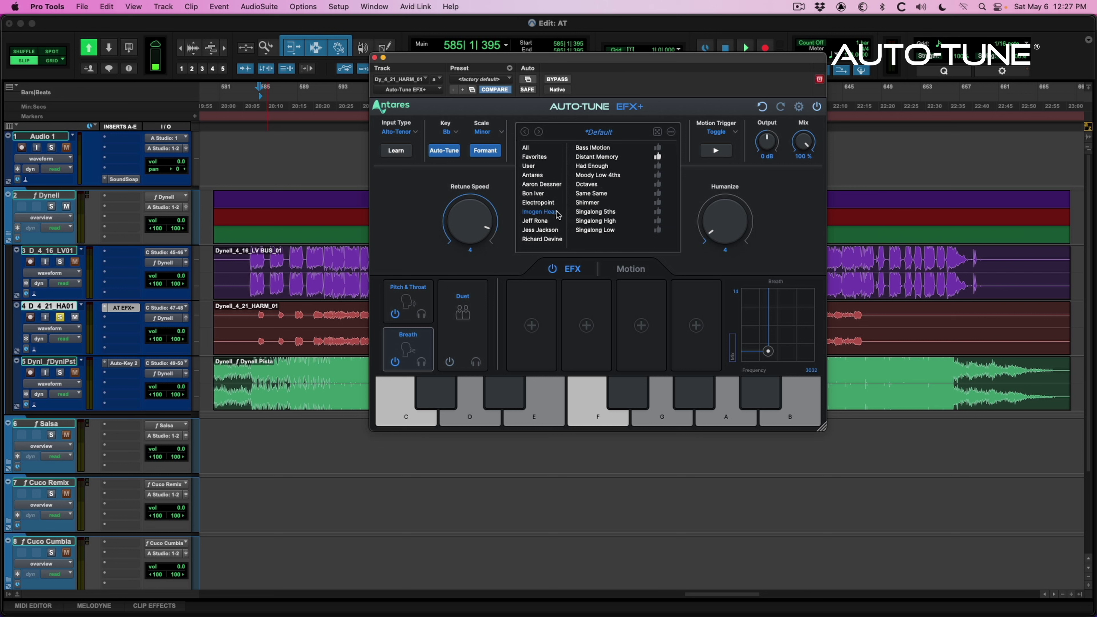
left_click(552, 185)
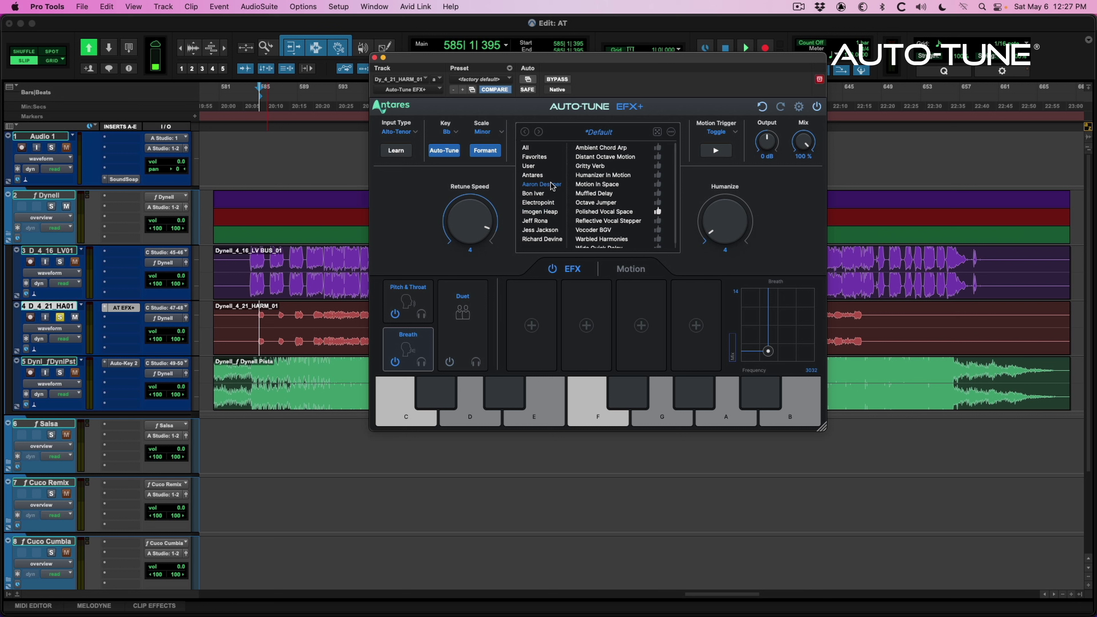
left_click(547, 176)
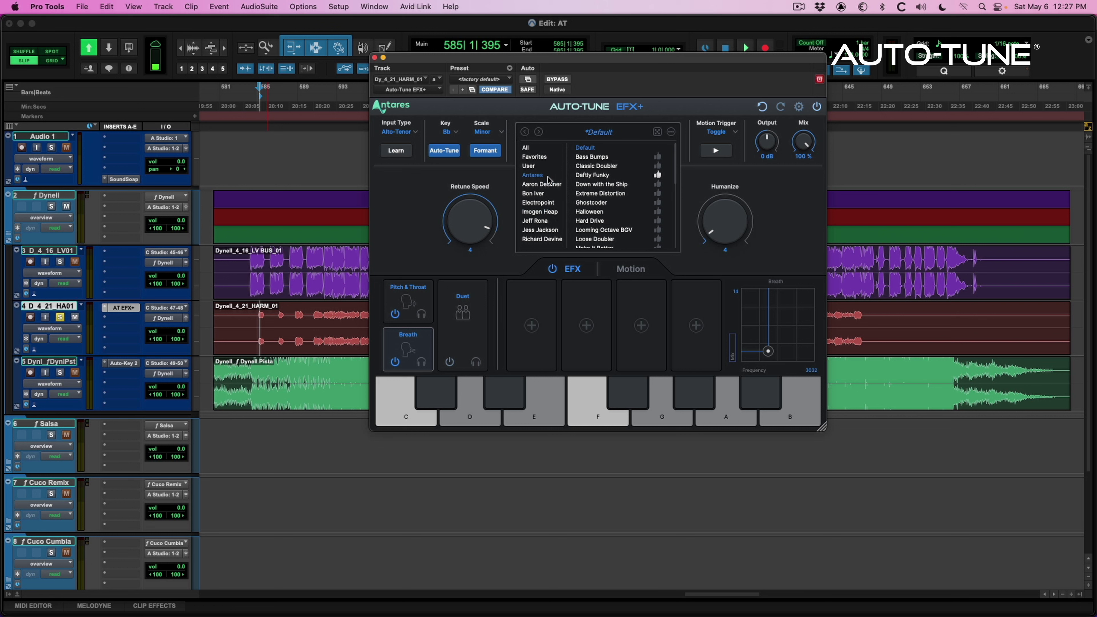
scroll(610, 208, "down", 5)
scroll(610, 208, "up", 5)
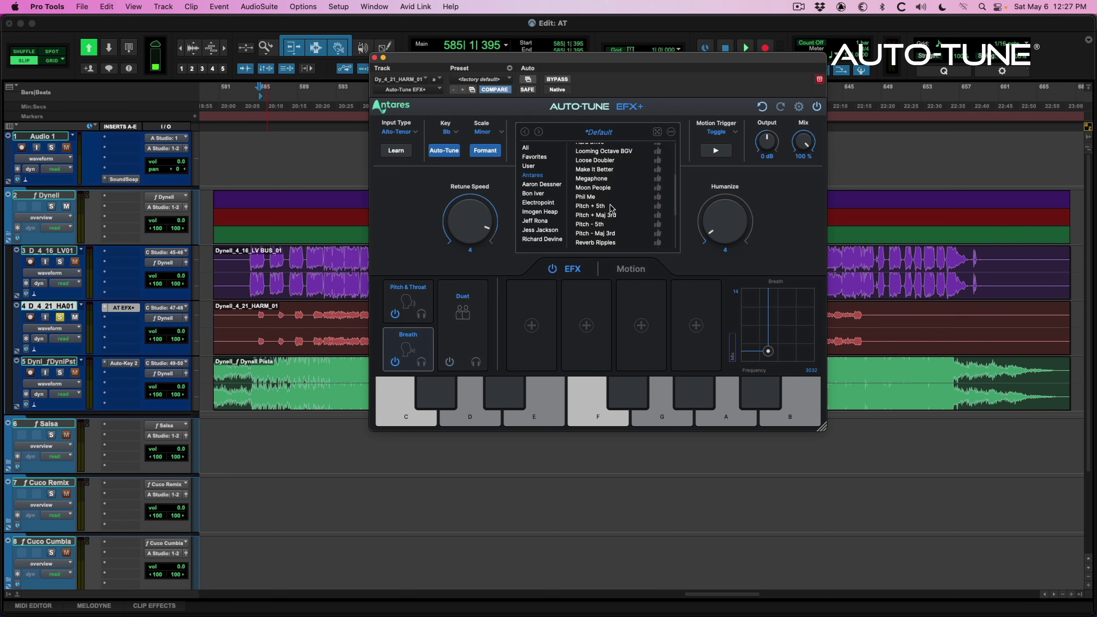
Load the Ad Libs Wetty preset from the favorites and close the preset list.
left_click(545, 158)
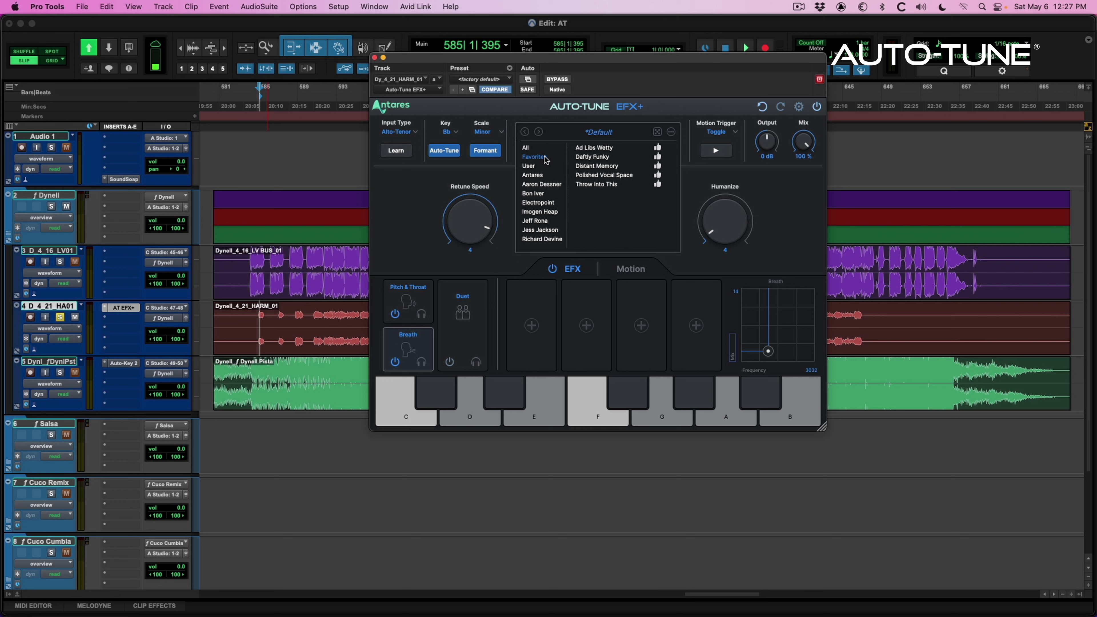
left_click(599, 147)
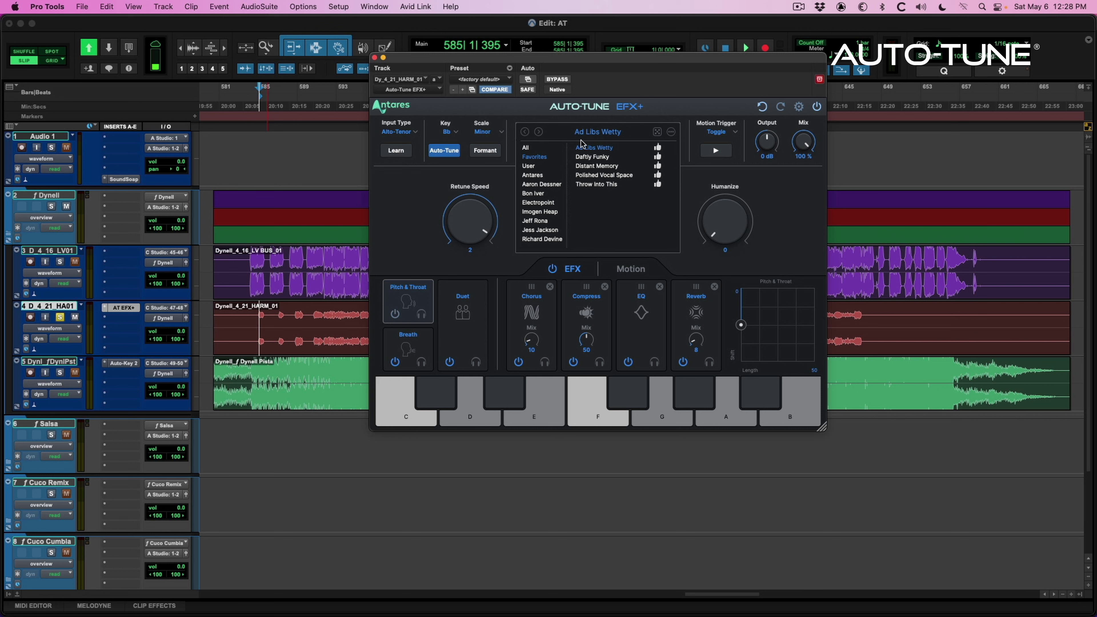
left_click(591, 136)
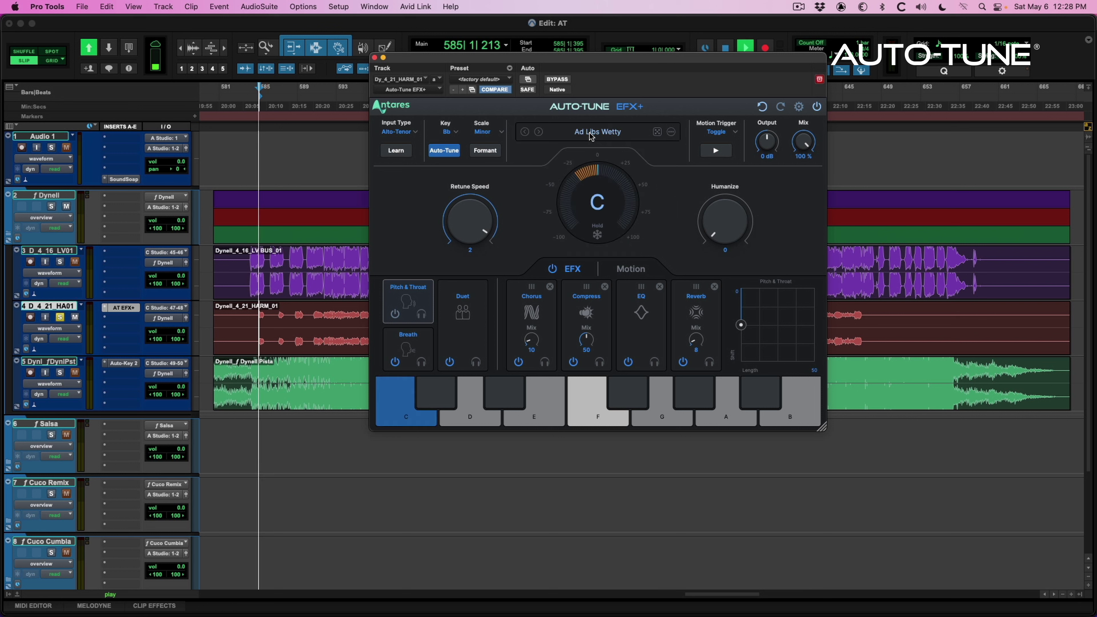
Set the Reverb effect to size 41, damping 17 and mix 32, and play the soloed harmony.
left_click(695, 318)
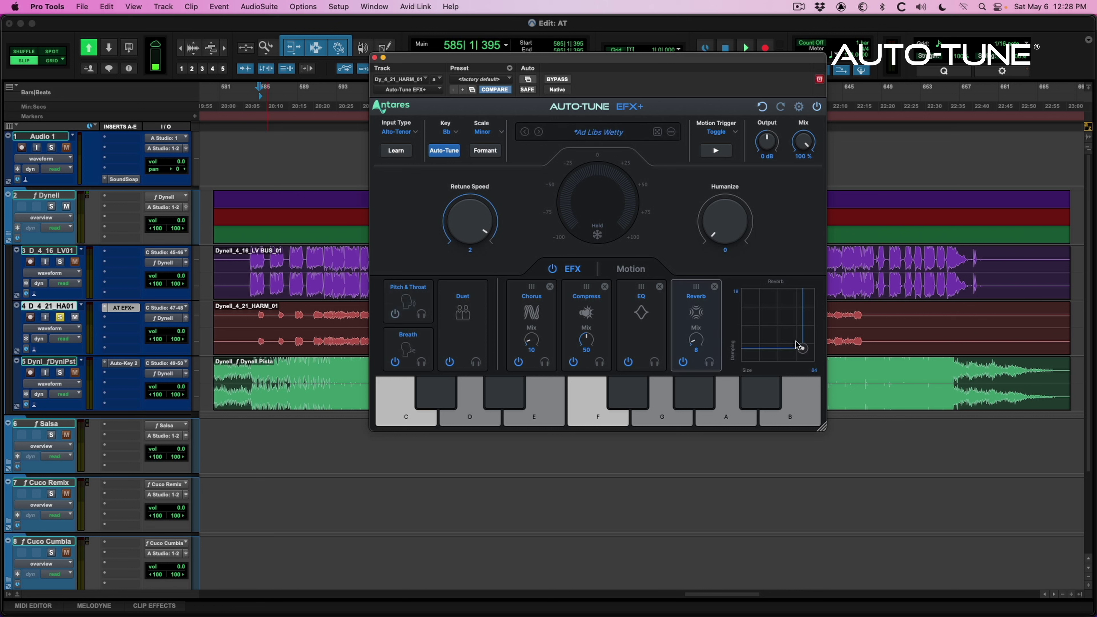
left_click_drag(802, 351, 771, 348)
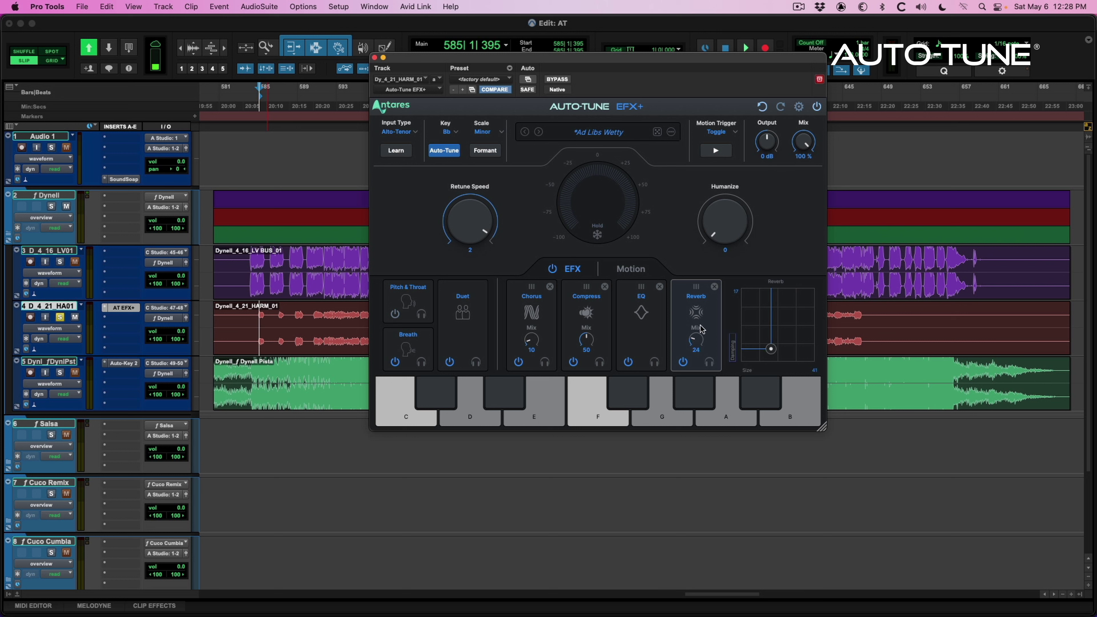
scroll(701, 329, "up", 4)
key("space")
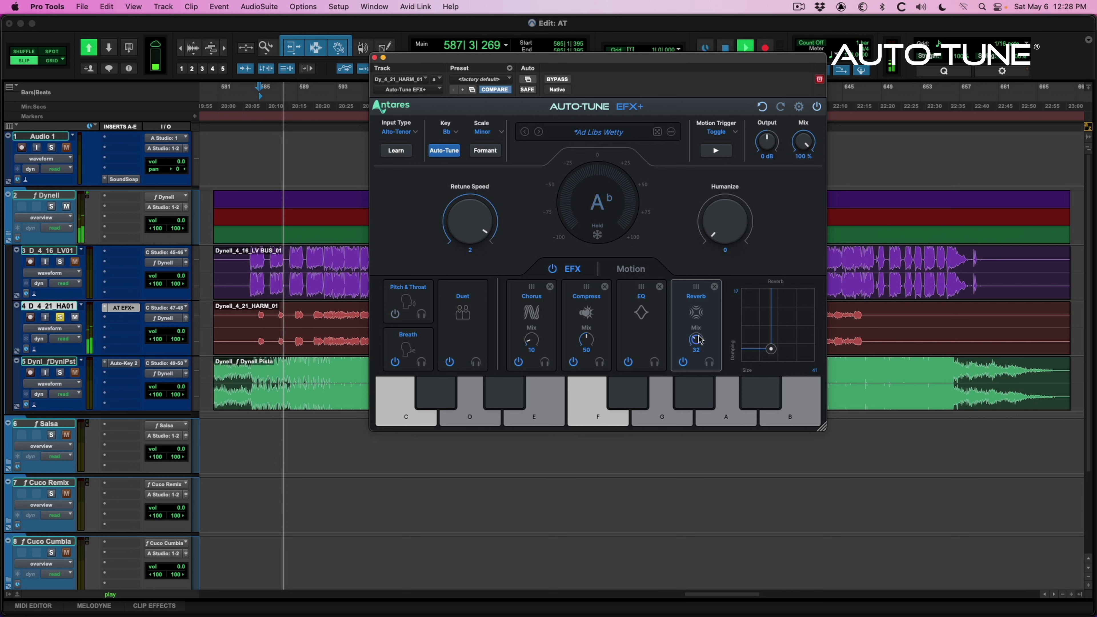
key("space")
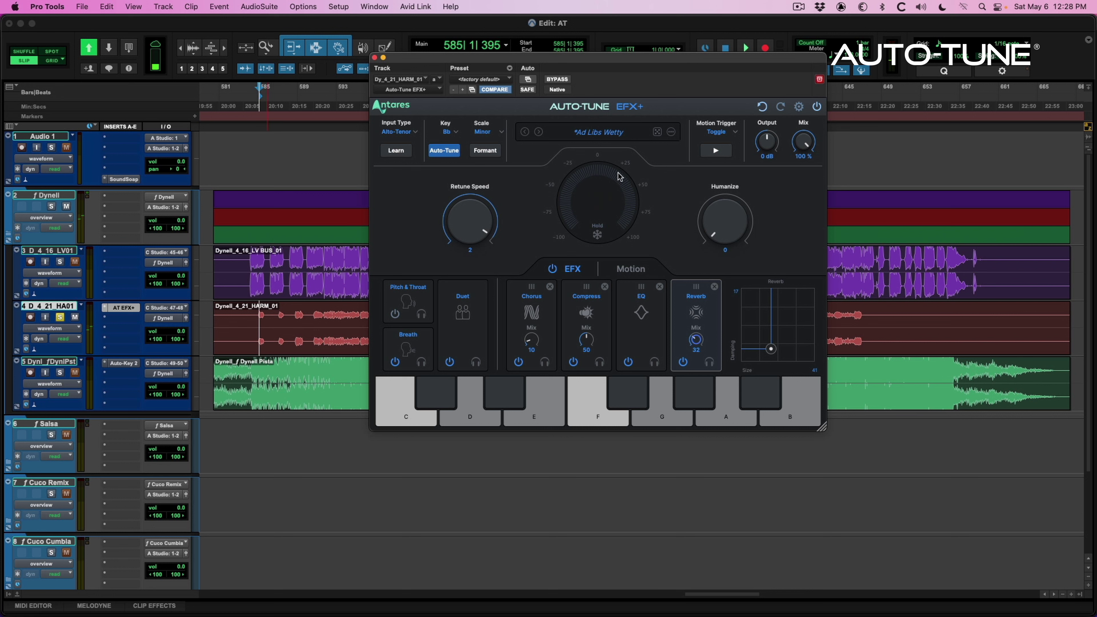
Load the Daftly Funky favorite preset, select its Vocode effect and play the soloed harmony.
left_click(612, 131)
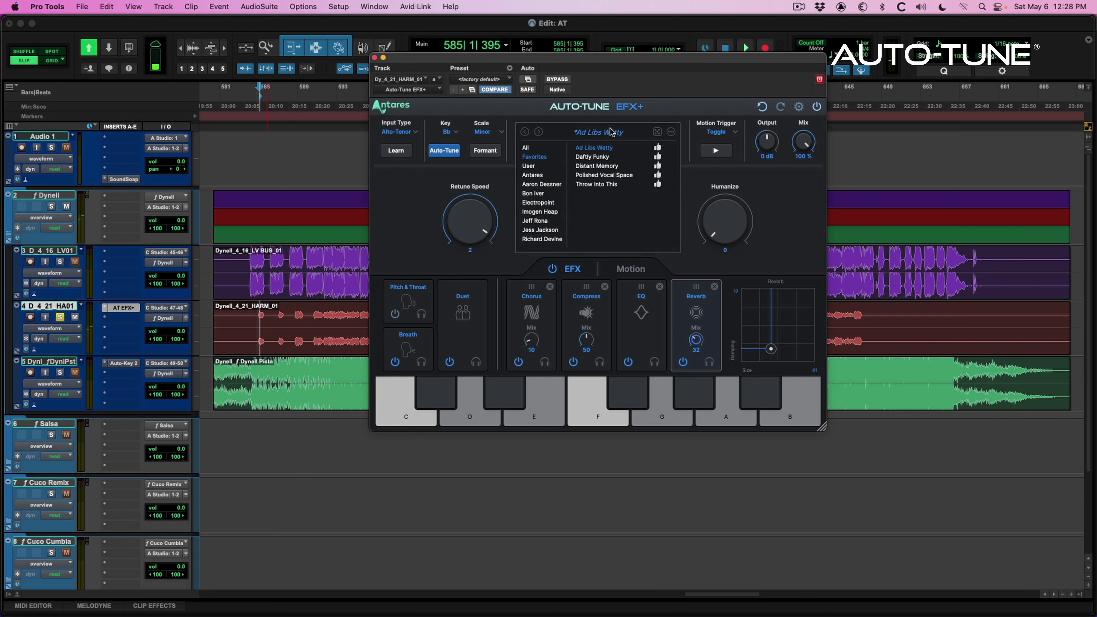
left_click(605, 157)
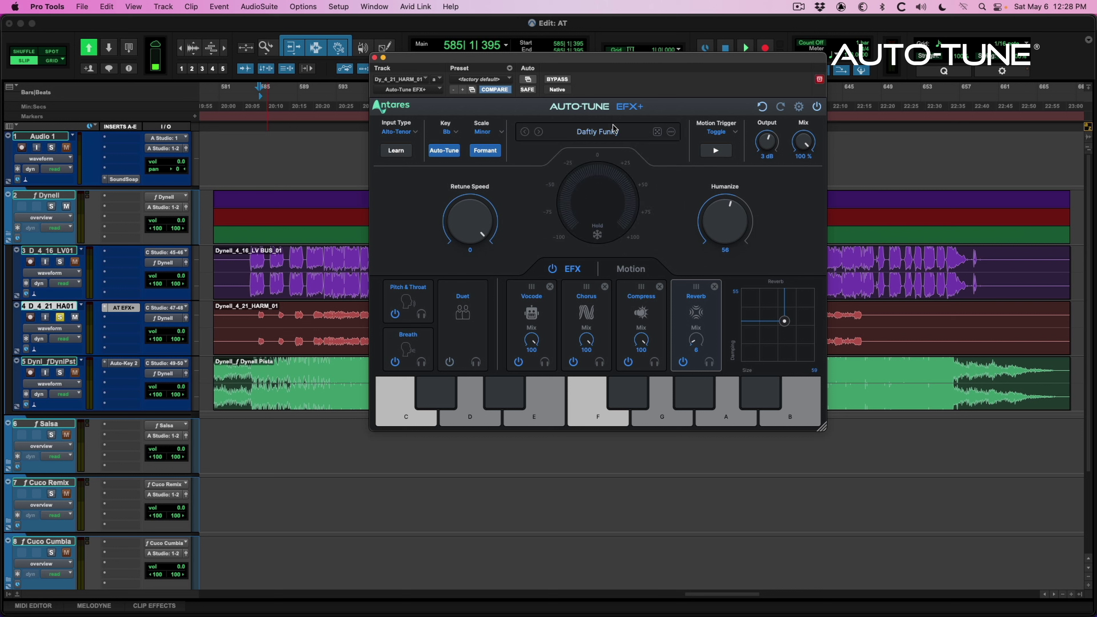
left_click(532, 337)
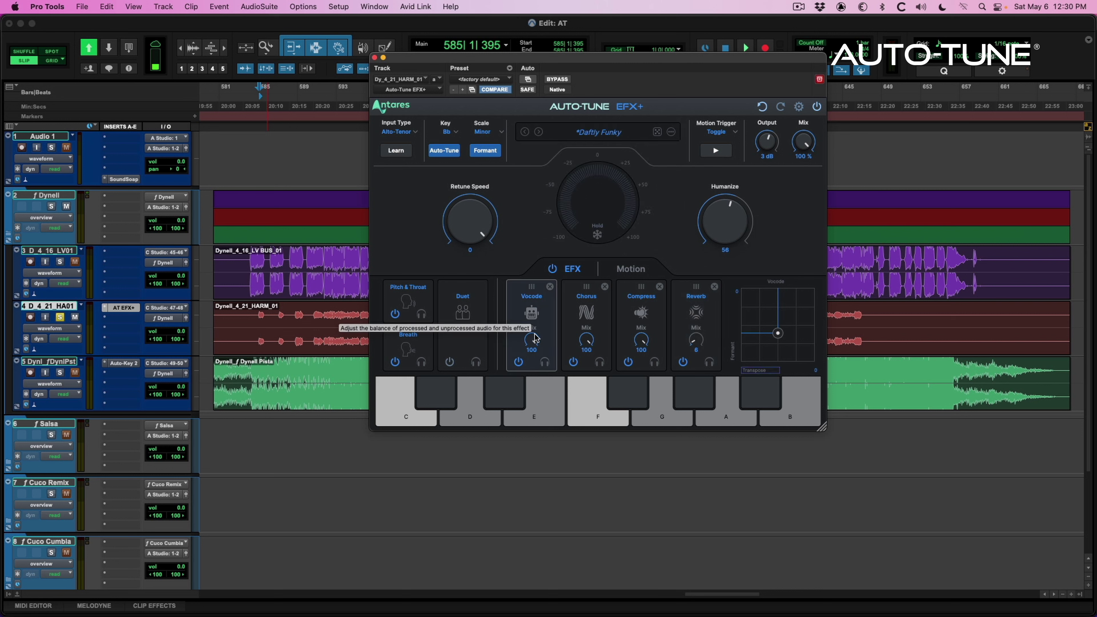
key("space")
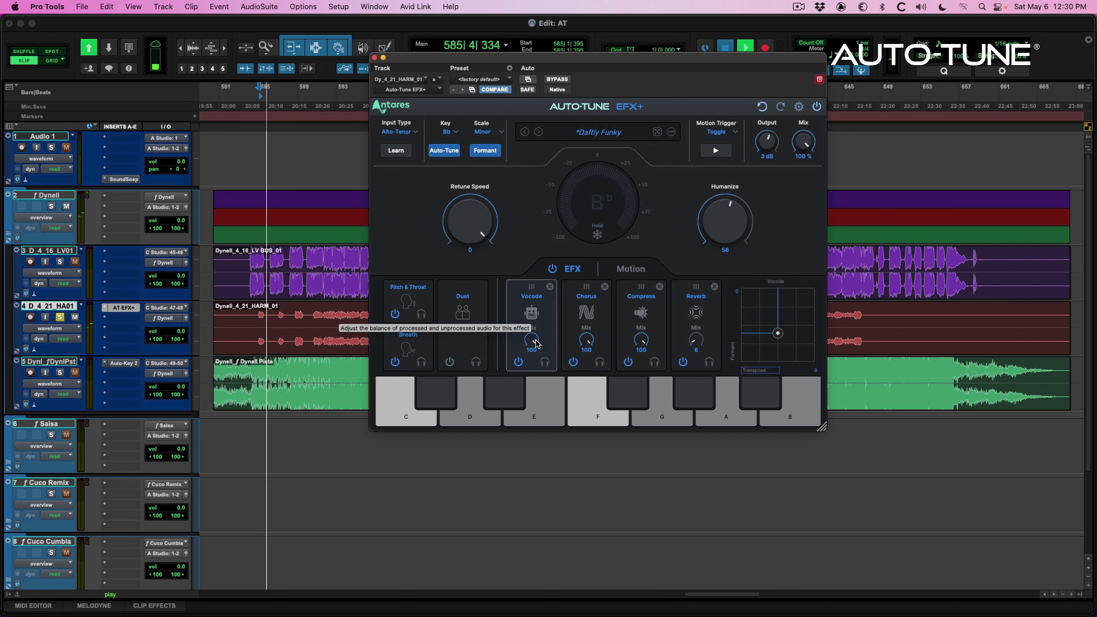
key("space")
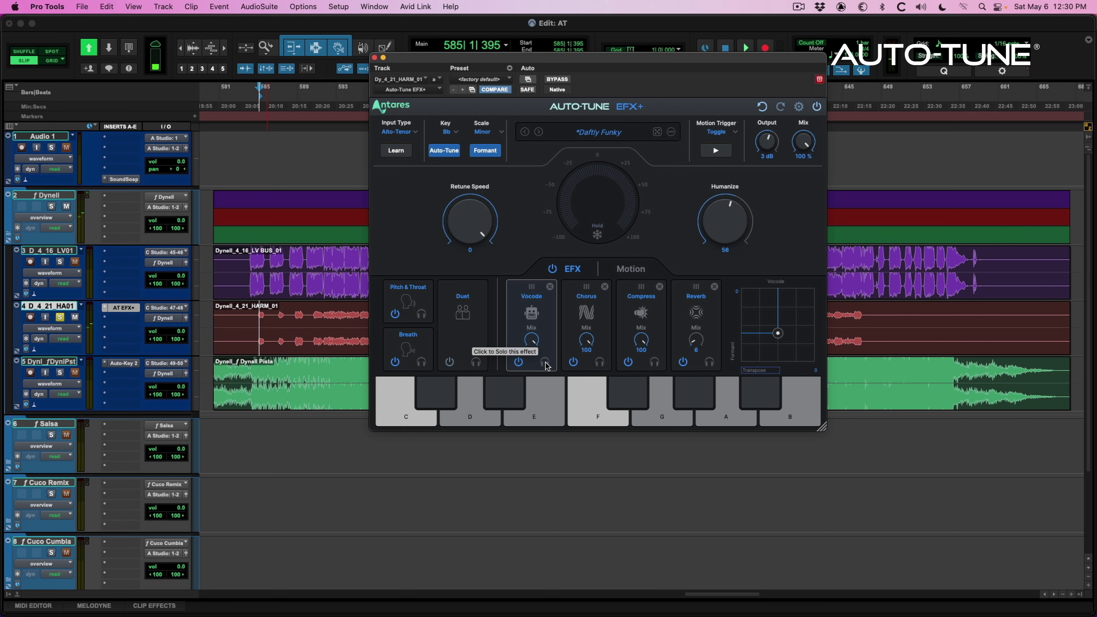
Solo the Vocode effect and audition its transpose at -12 before returning it close to its original setting.
left_click(545, 363)
key("space")
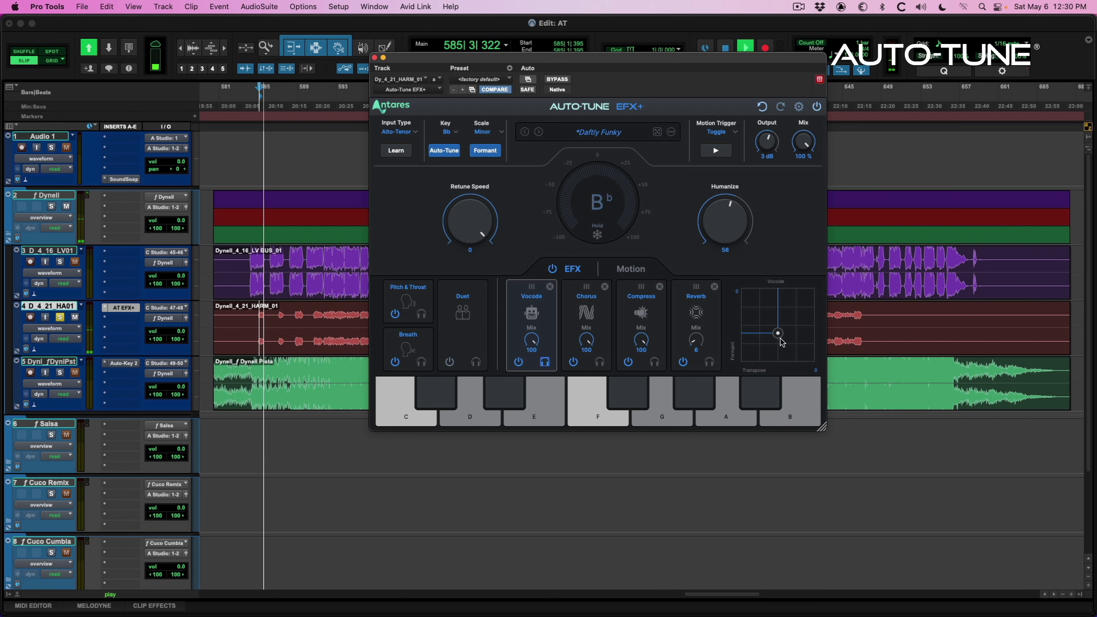
key("space")
left_click_drag(767, 333, 740, 333)
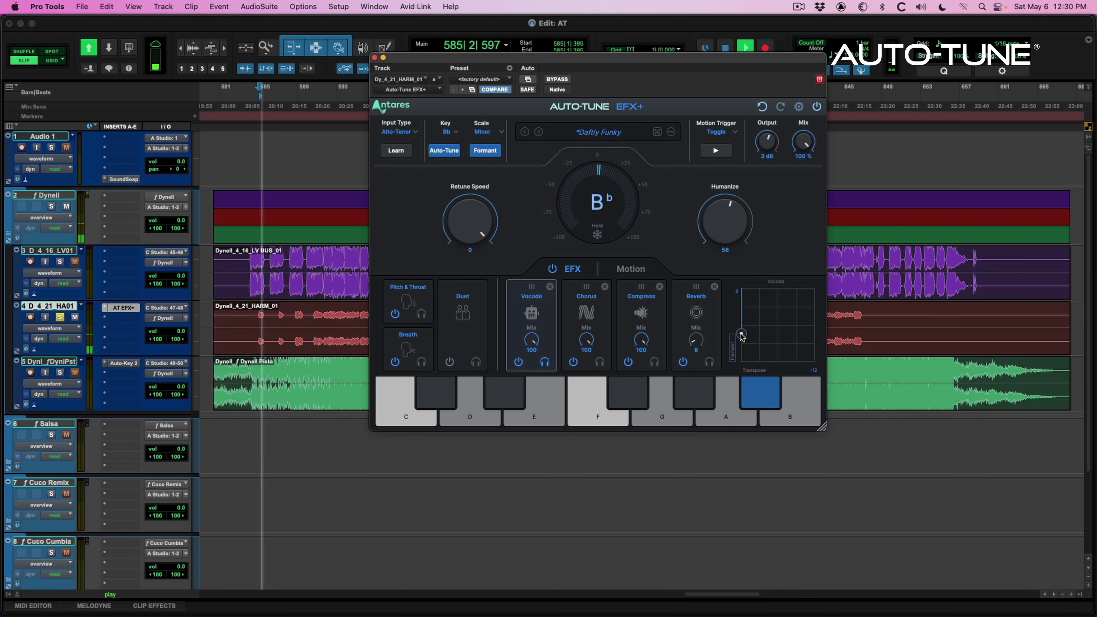
left_click_drag(738, 334, 793, 337)
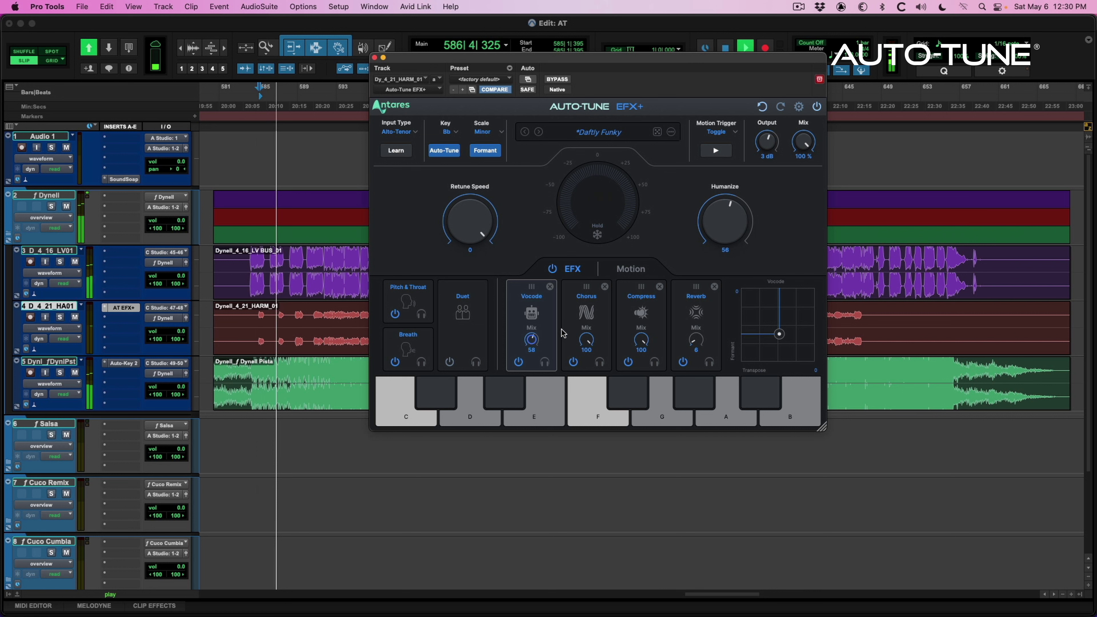
Set the Vocode mix to 24 and the plug-in output to 4 dB while playing the harmony with the other tracks.
left_click_drag(766, 142, 765, 136)
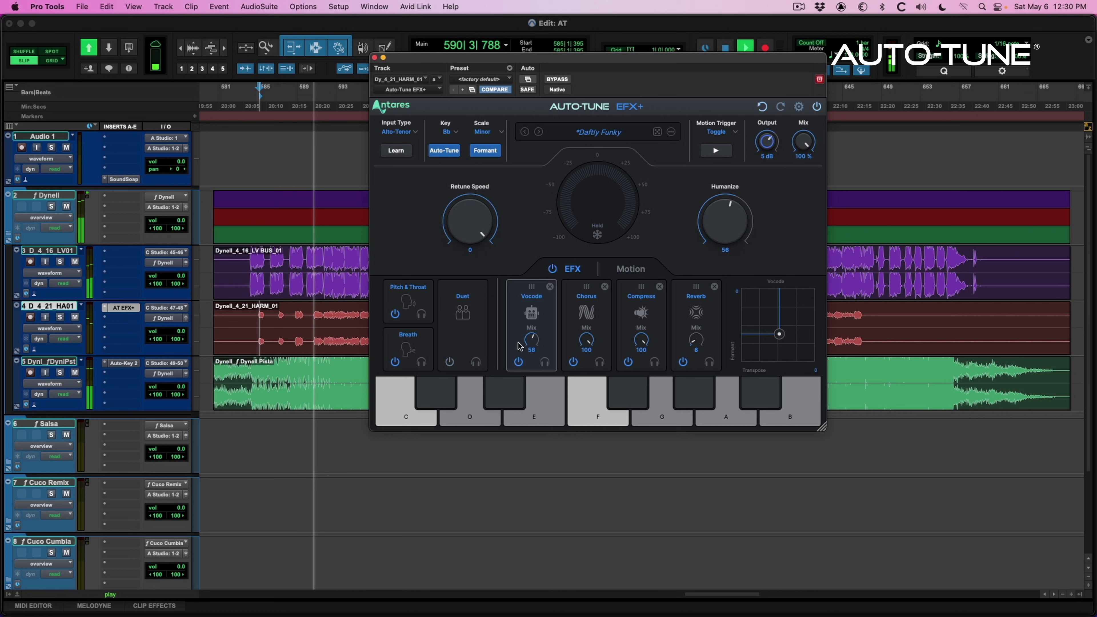
left_click_drag(519, 347, 533, 367)
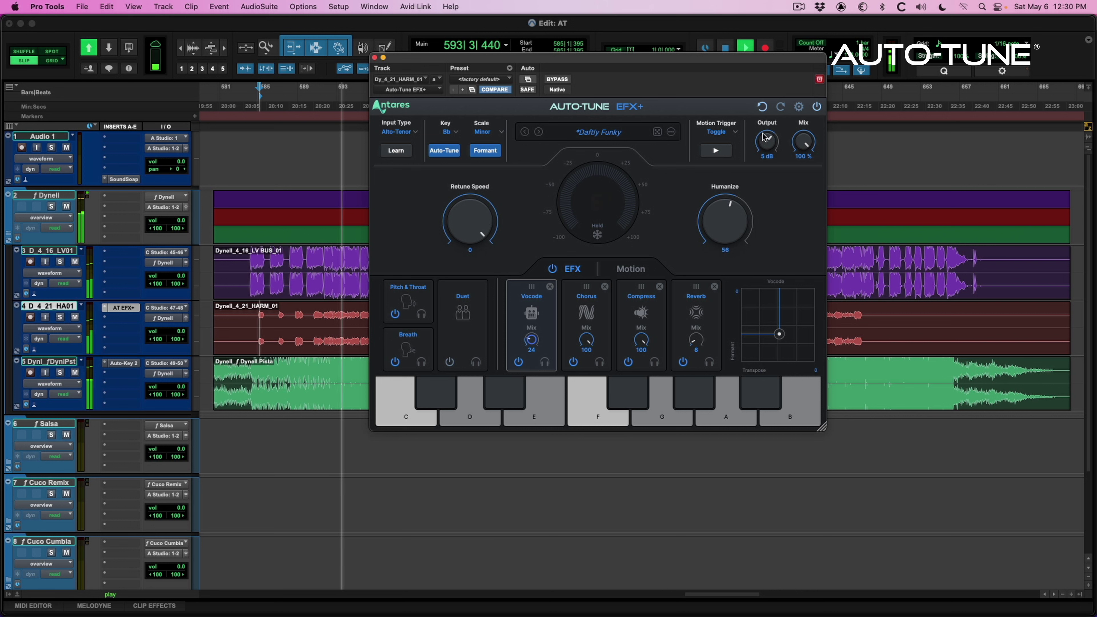
key("space")
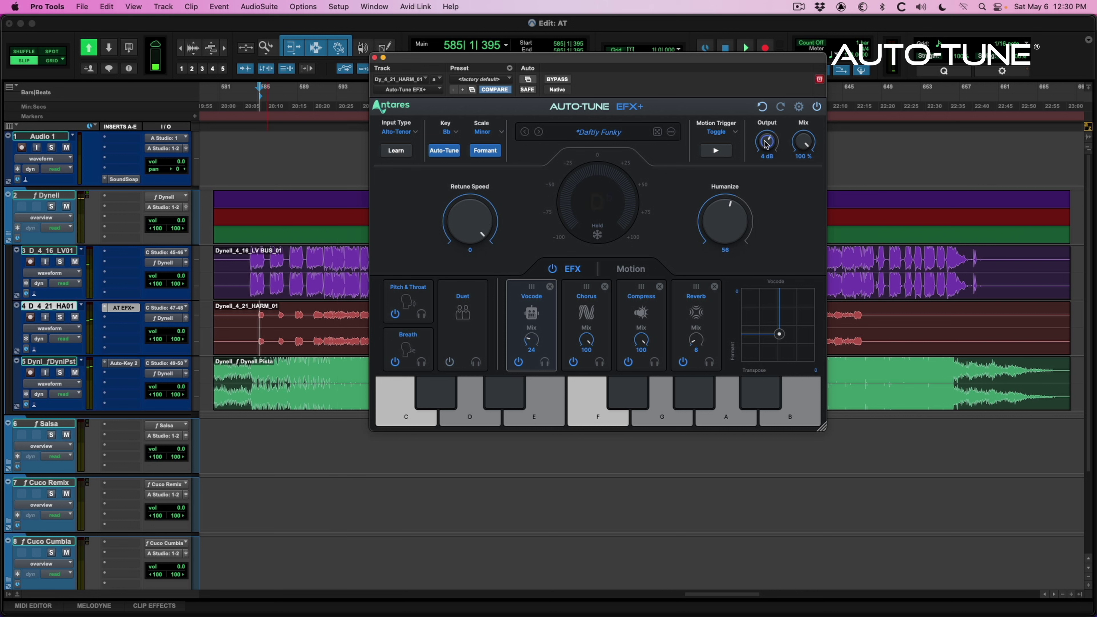
Load the Throw Into This favorite preset, close the preset list and play the soloed harmony.
left_click(613, 134)
left_click(594, 147)
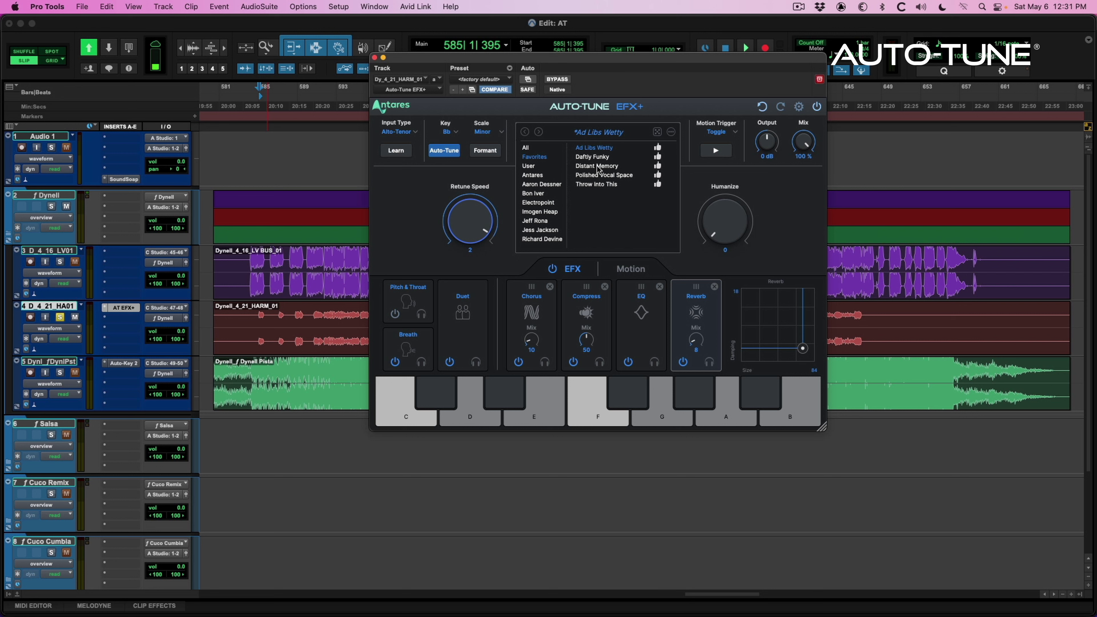
left_click(605, 184)
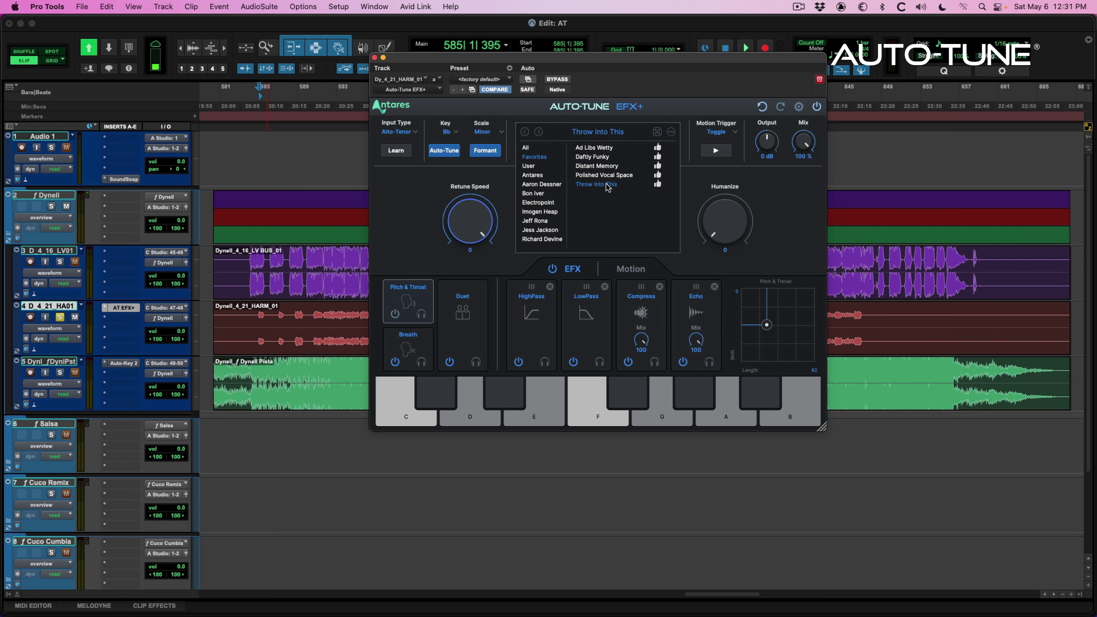
left_click(597, 127)
key("space")
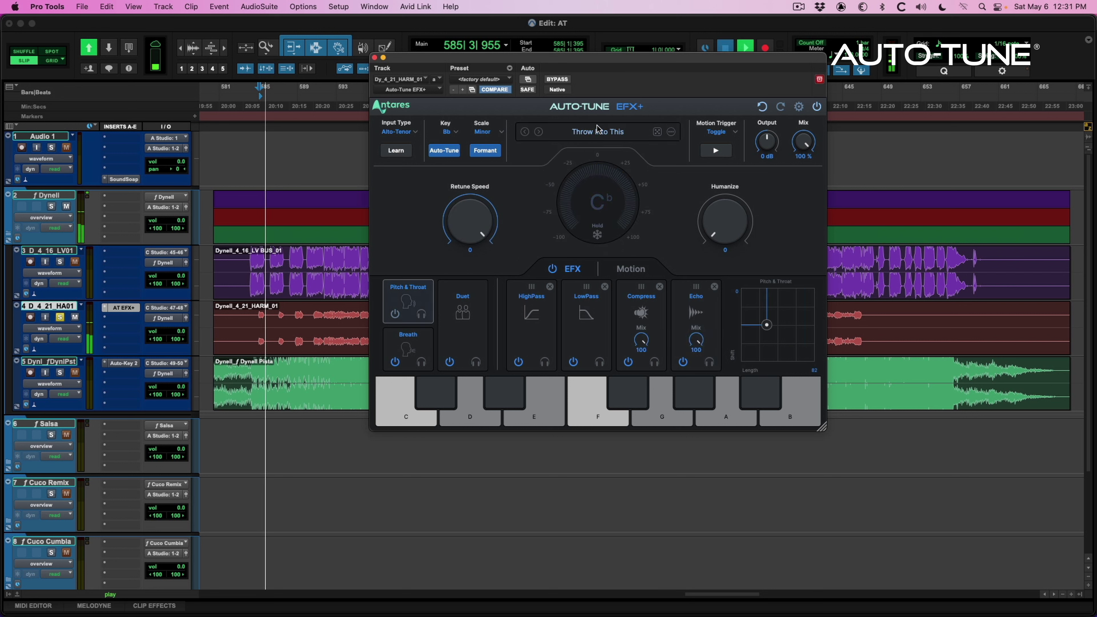
View the HighPass, LowPass, Compress and Echo settings in turn, and set the plug-in output to 3 dB during playback.
left_click(538, 327)
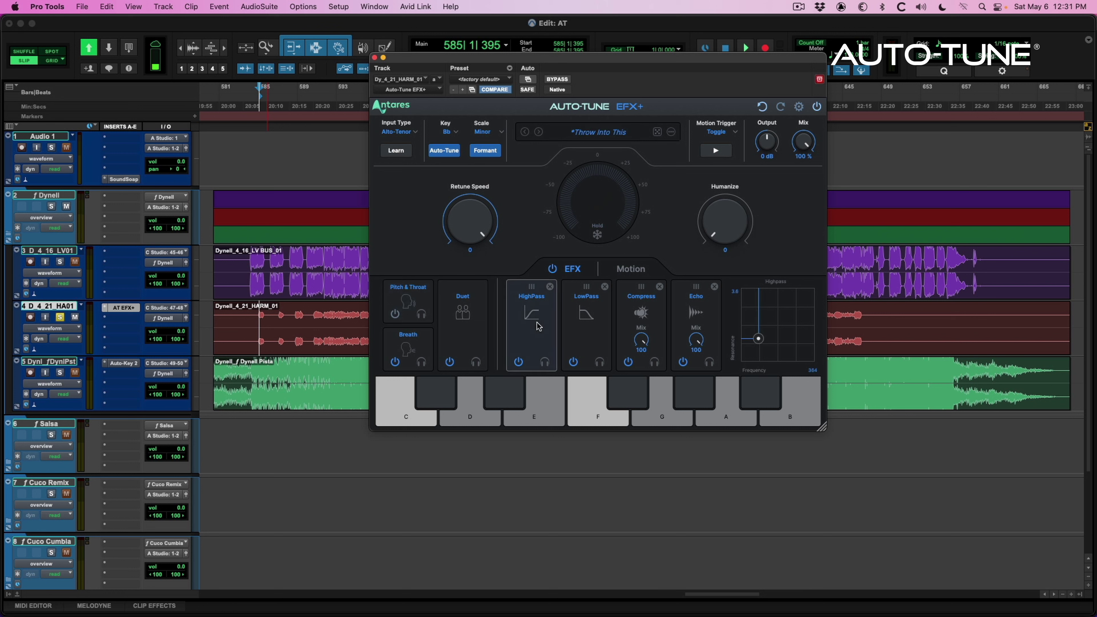
left_click(572, 326)
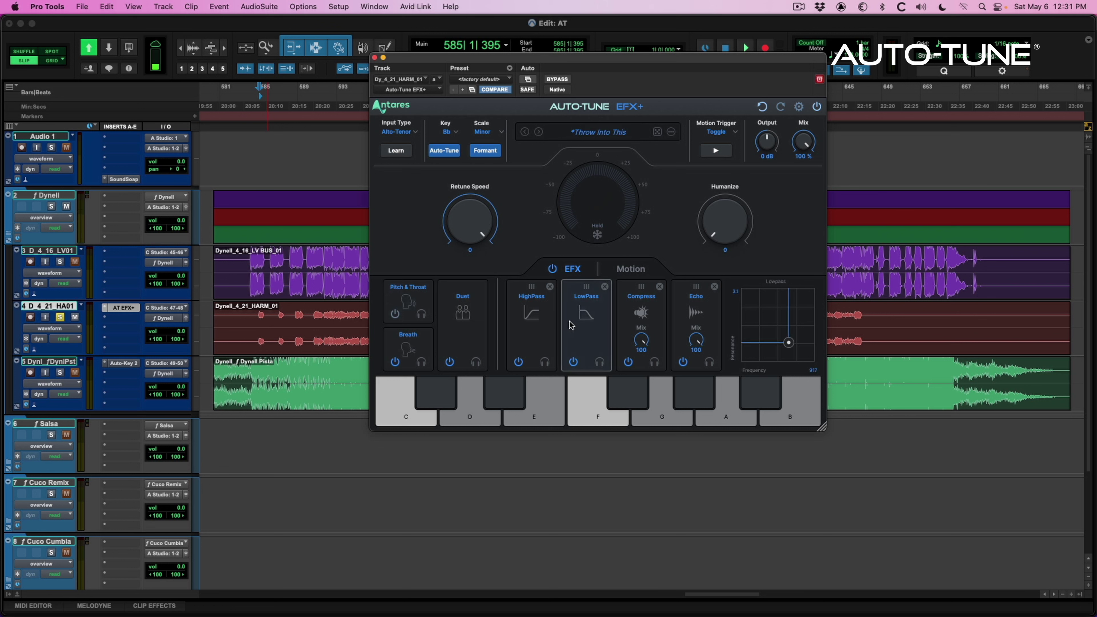
left_click(642, 321)
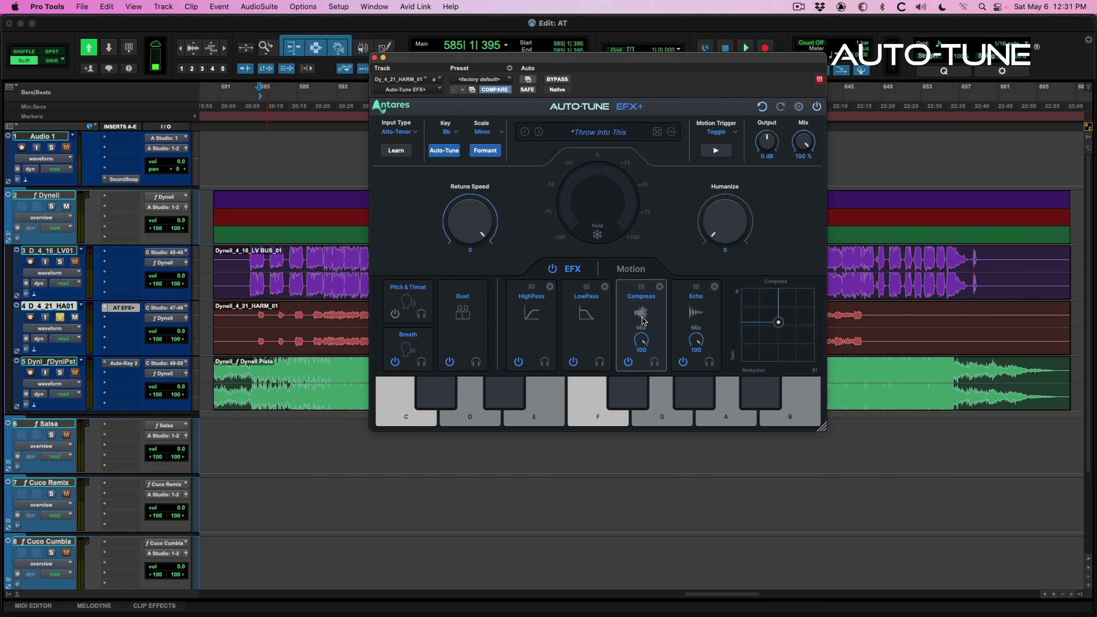
left_click(688, 315)
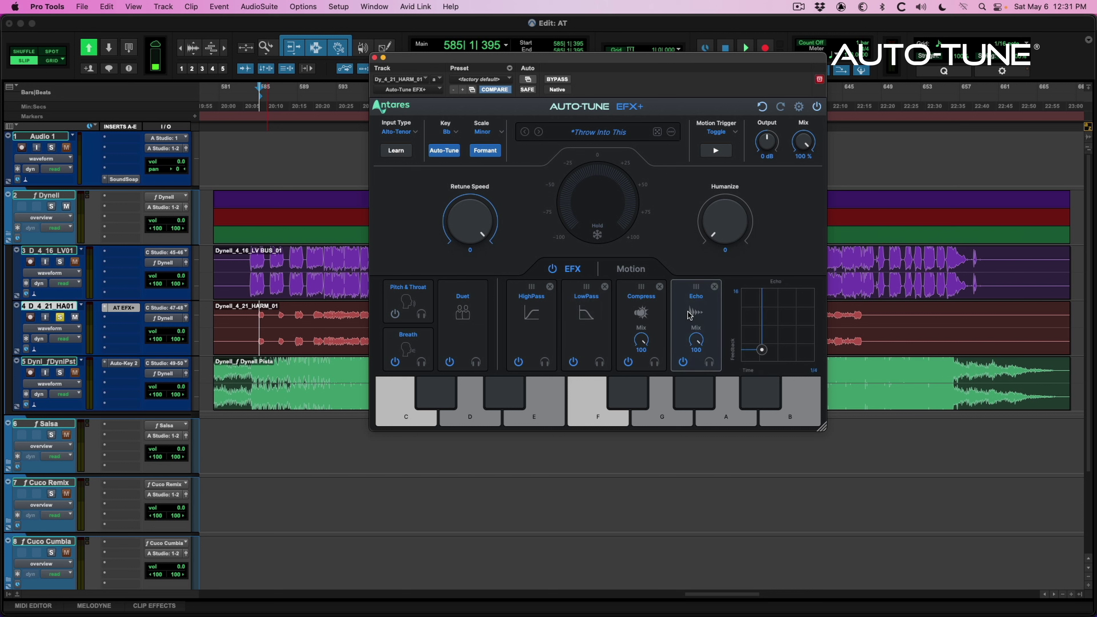
key("space")
left_click_drag(766, 152, 767, 148)
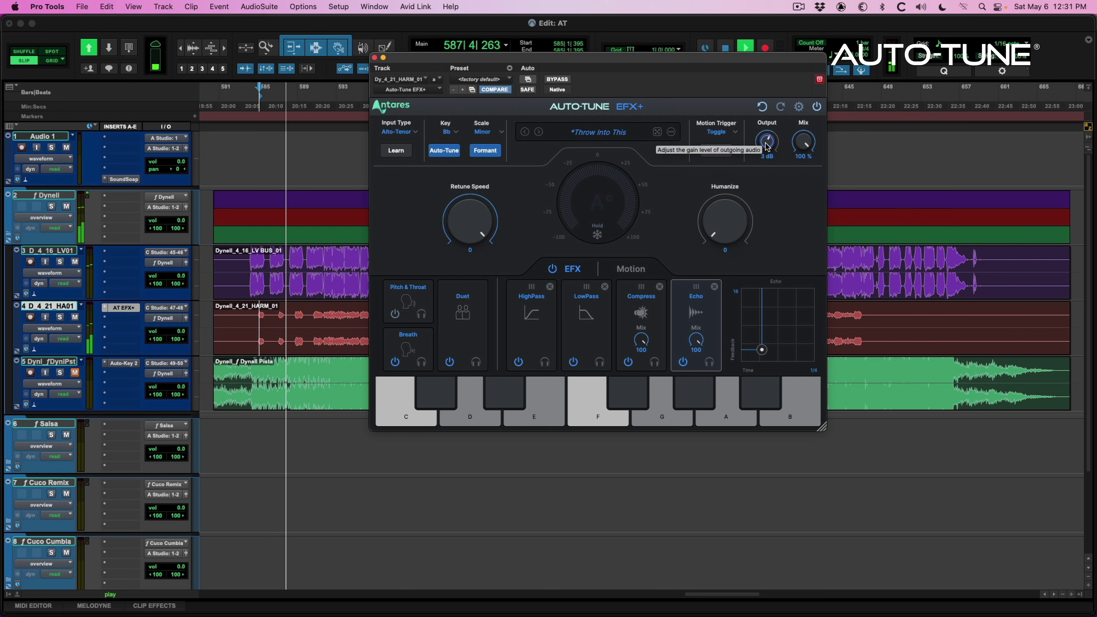
key("space")
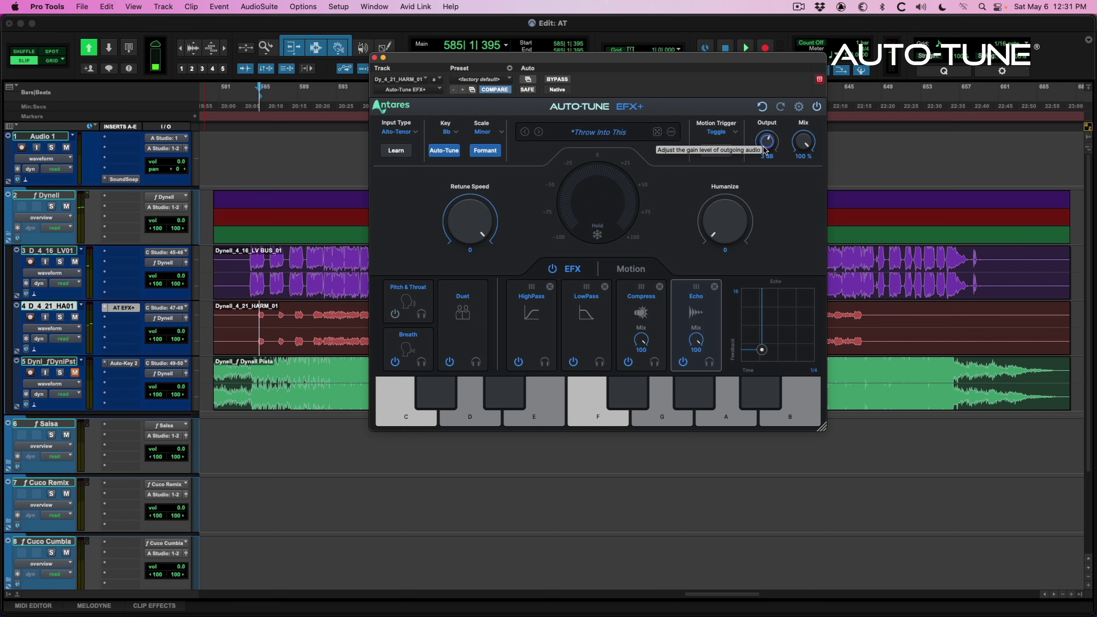
Set the plug-in's overall mix to 28 % and its output to 5 dB while playing the harmony with the other tracks.
left_click_drag(797, 147, 797, 149)
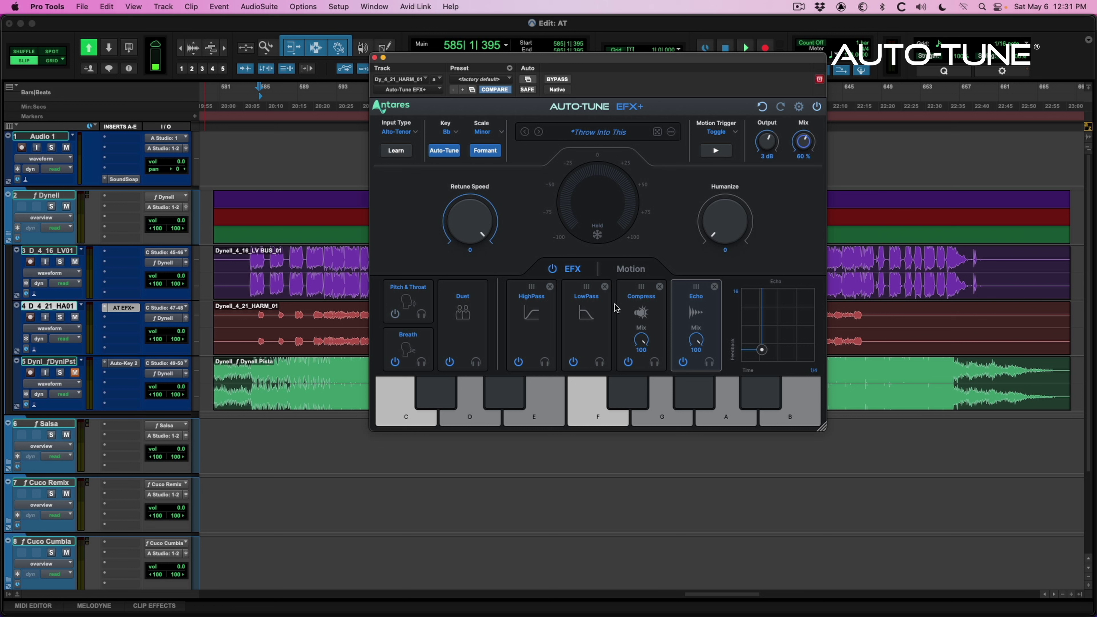
key("space")
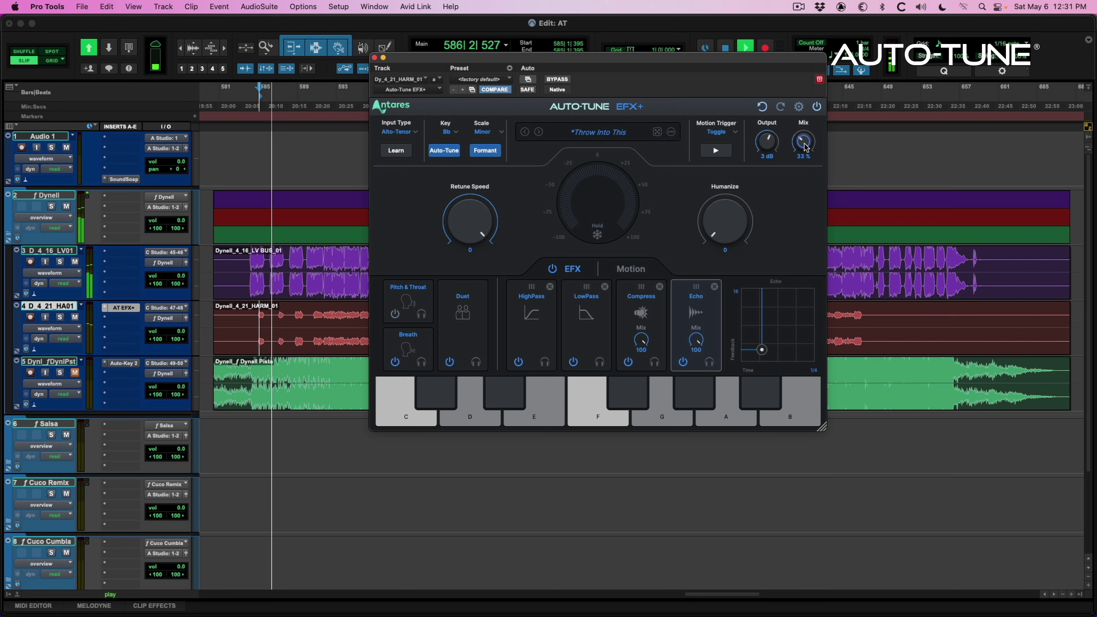
left_click_drag(771, 145, 815, 142)
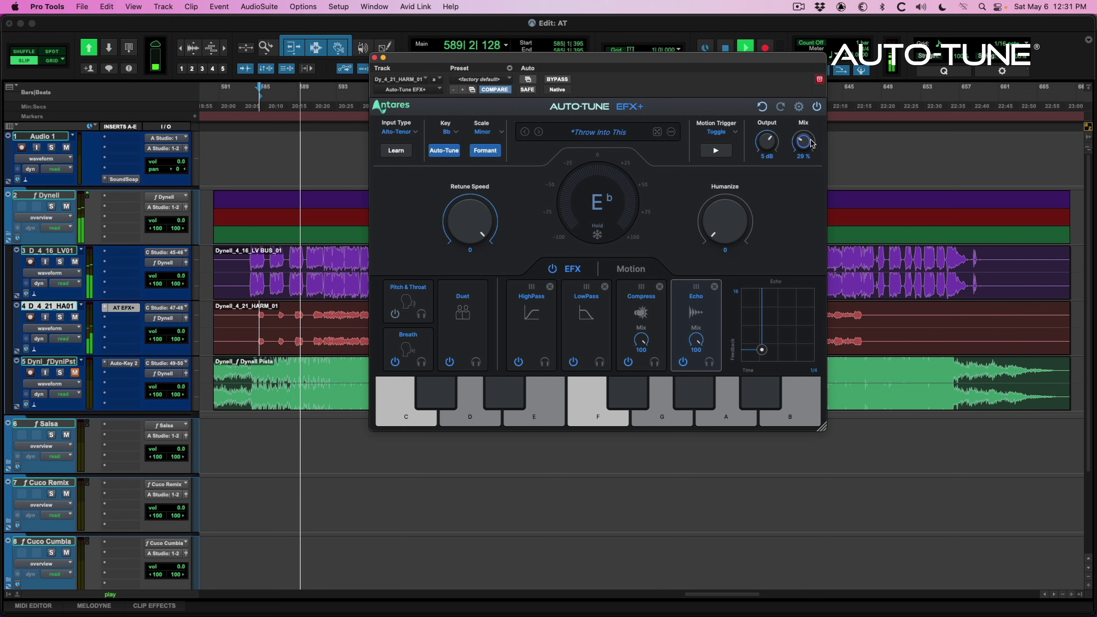
scroll(803, 142, "up", 2)
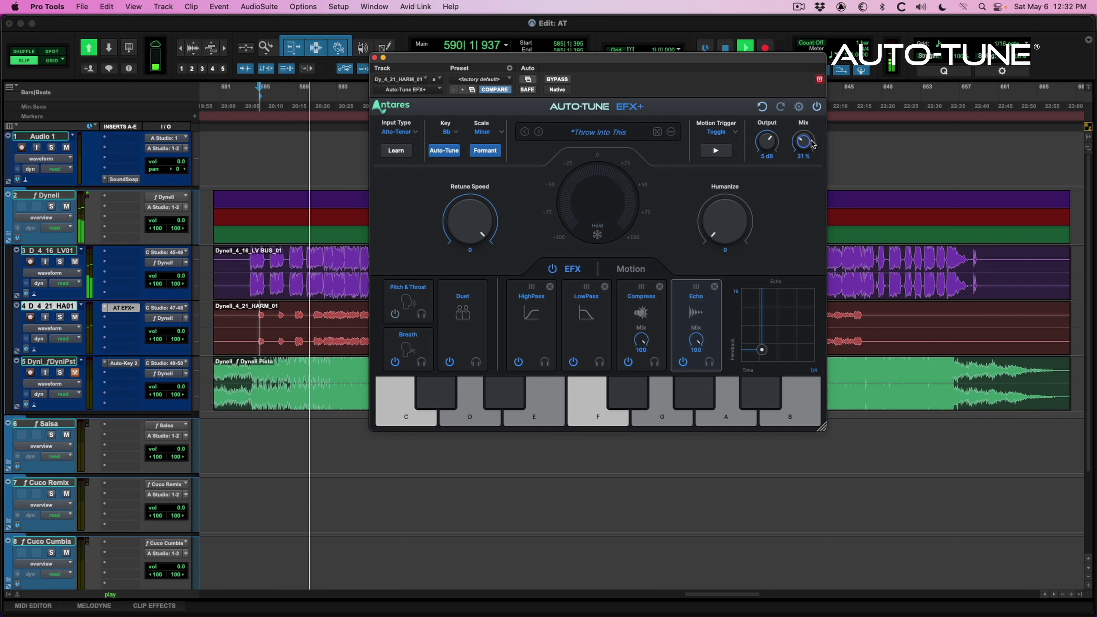
scroll(812, 145, "down", 3)
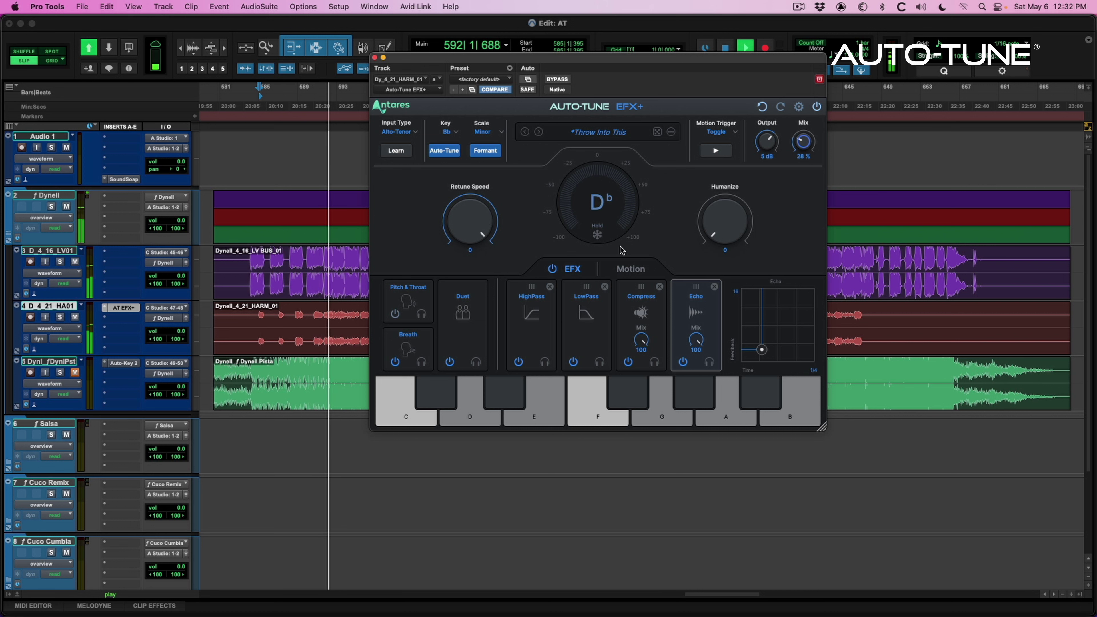
key("space")
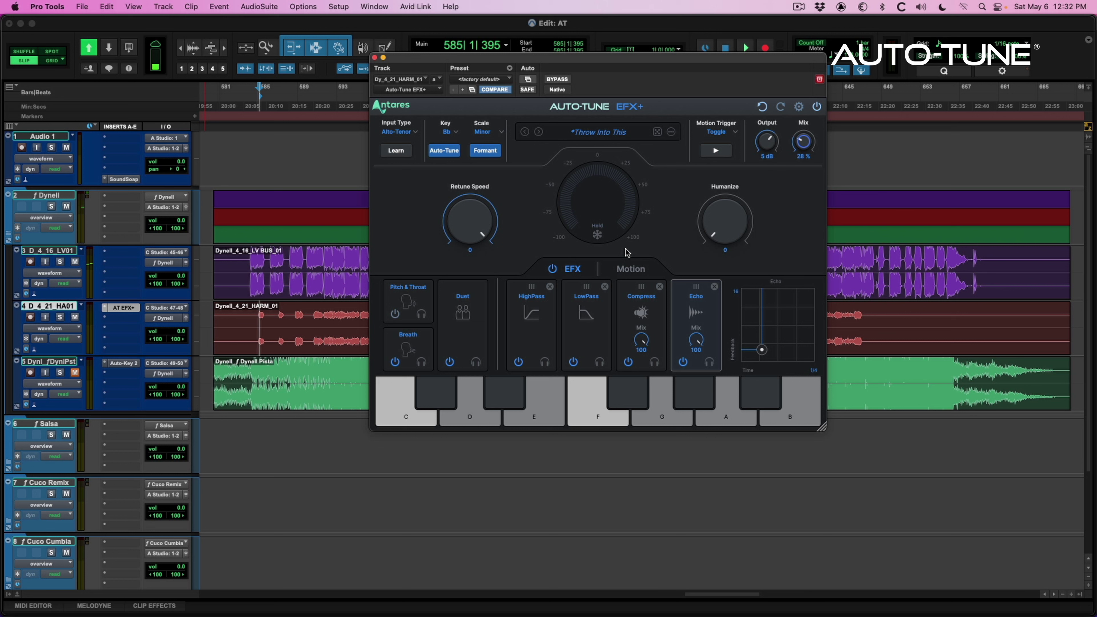
Load a random preset five times in a row.
left_click(657, 132)
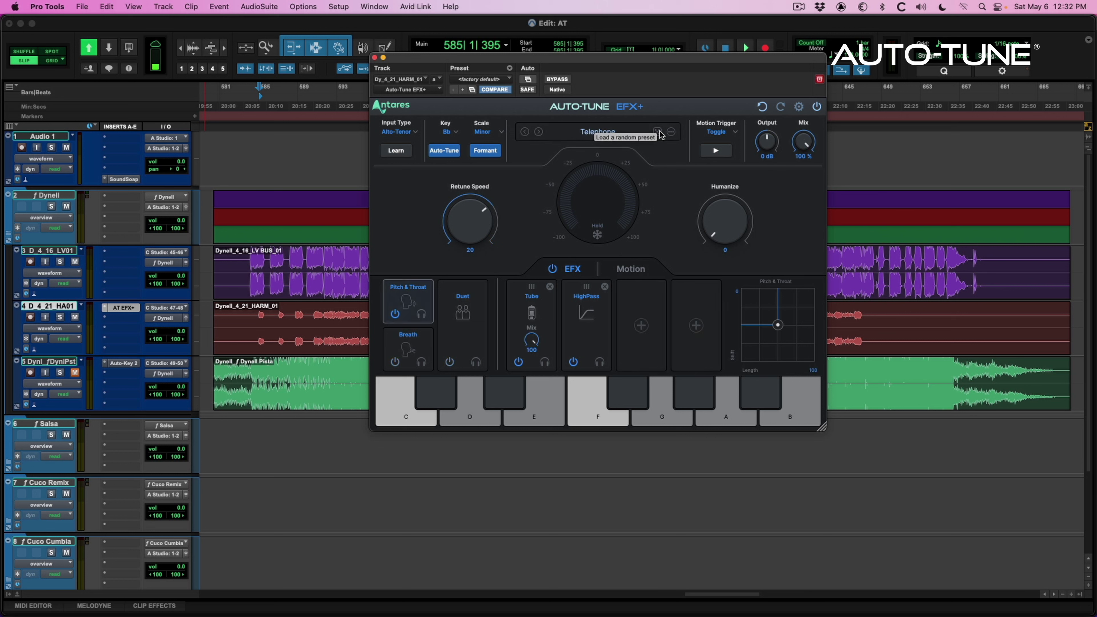
left_click(658, 132)
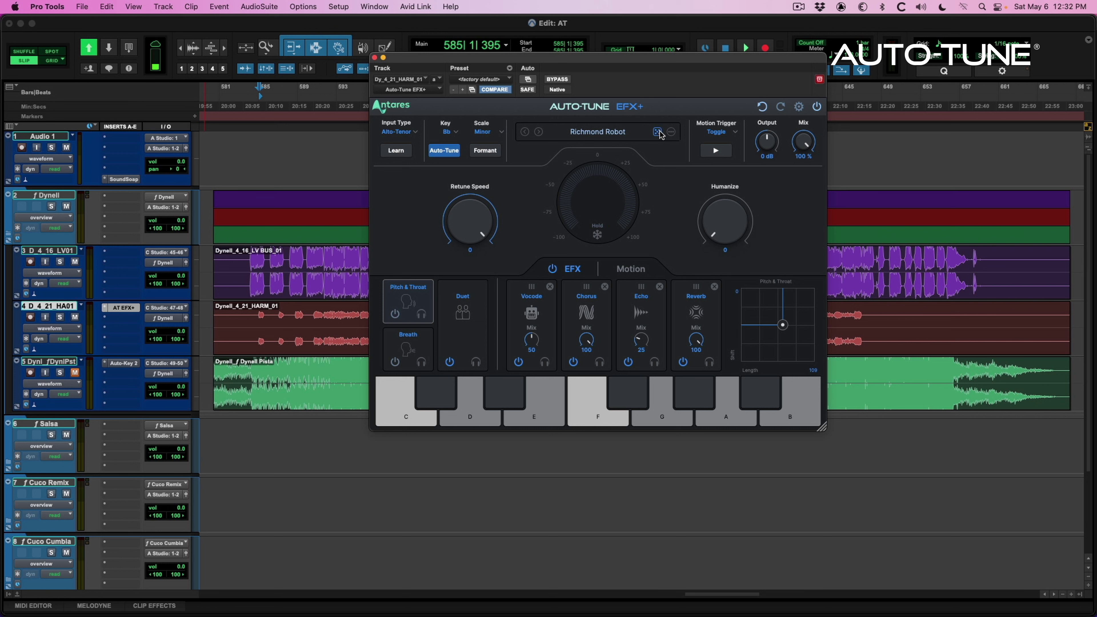
left_click(658, 131)
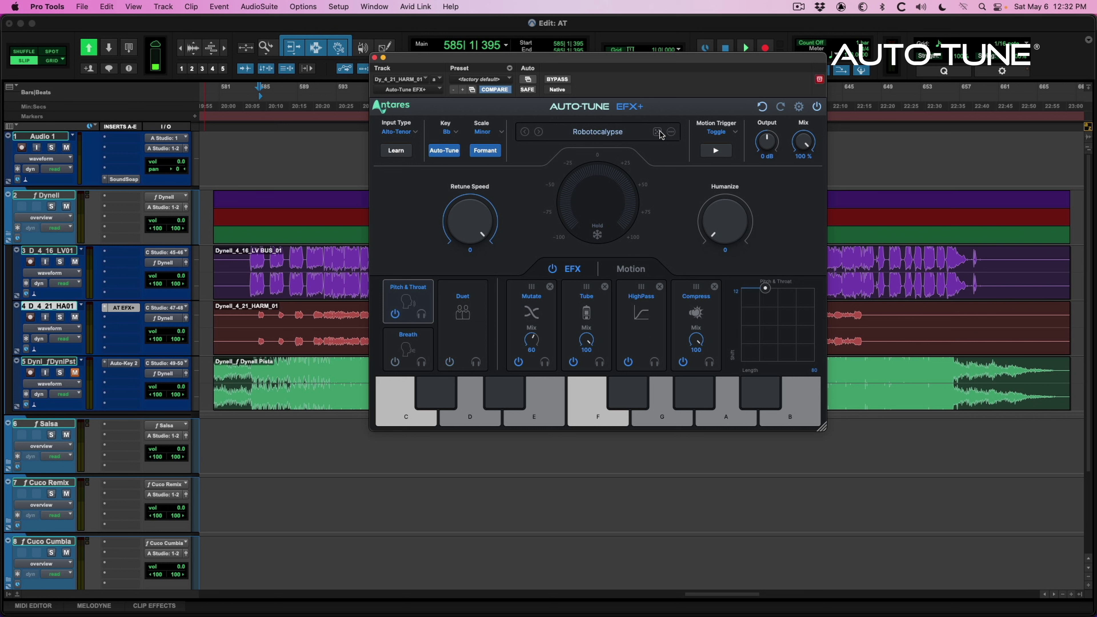
left_click(658, 132)
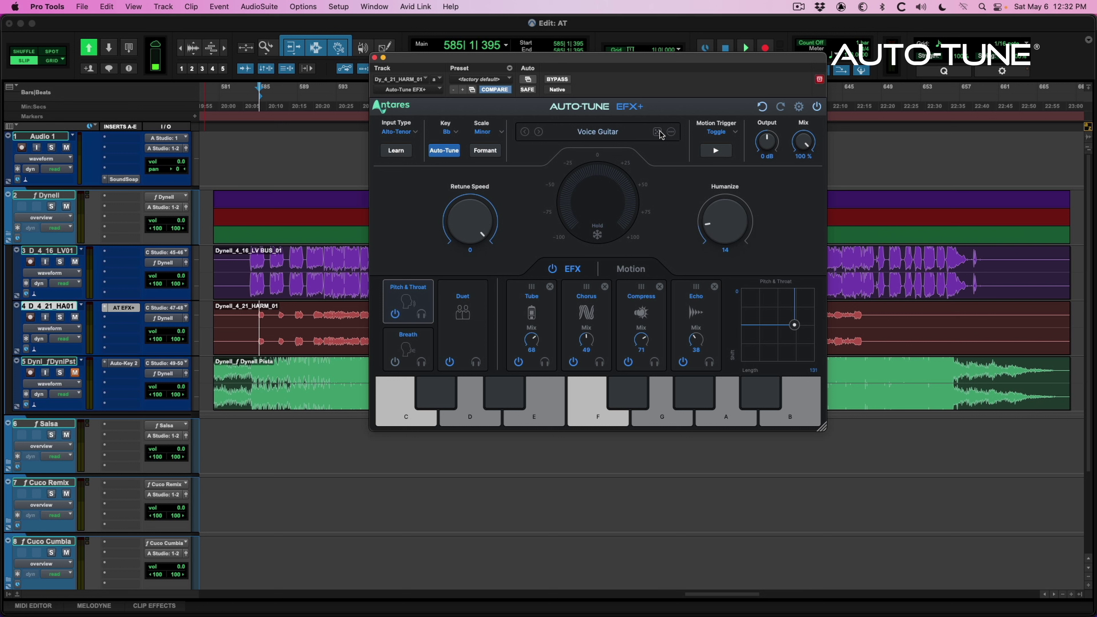
left_click(658, 132)
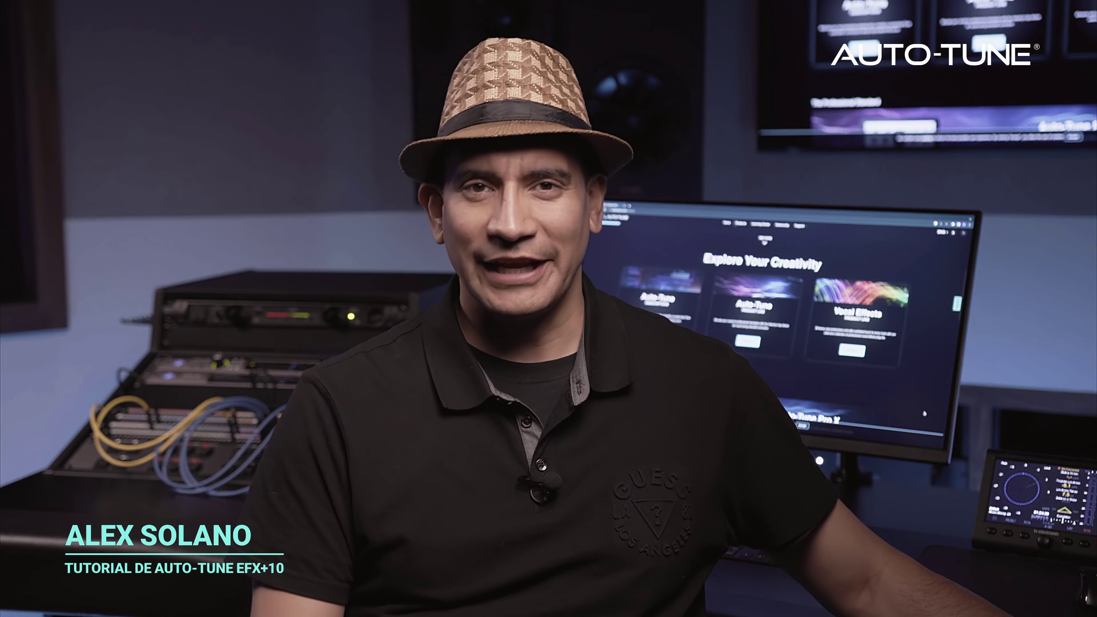